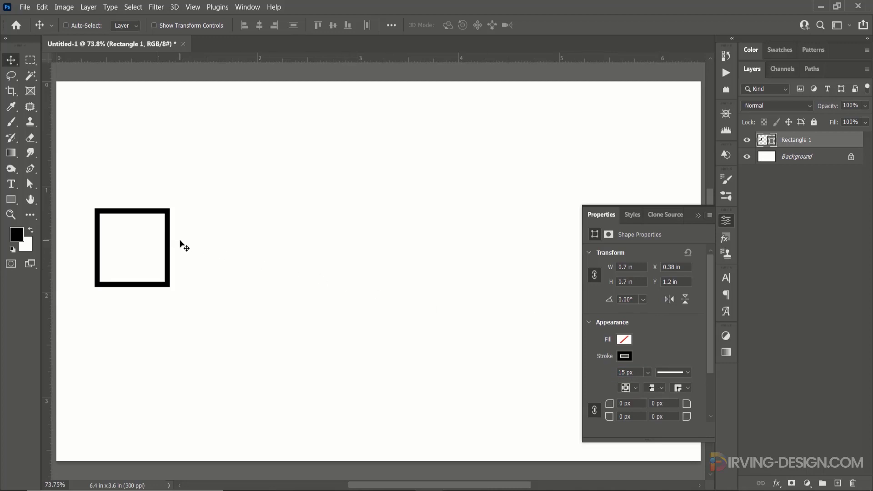
# Scale the square up proportionally to about 1.86 in per side and place it about 0.35 in from the canvas's left edge
pyautogui.hotkey('ctrl', 't')
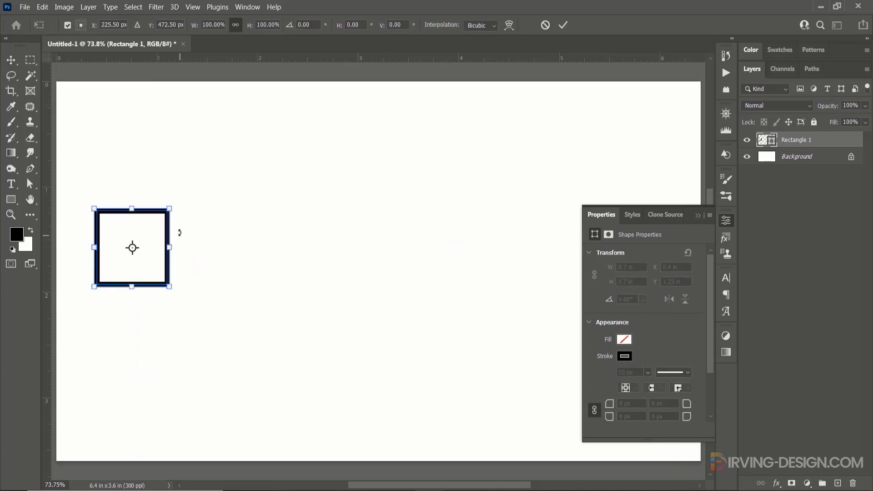
pyautogui.moveTo(169, 208); pyautogui.dragTo(196, 199)
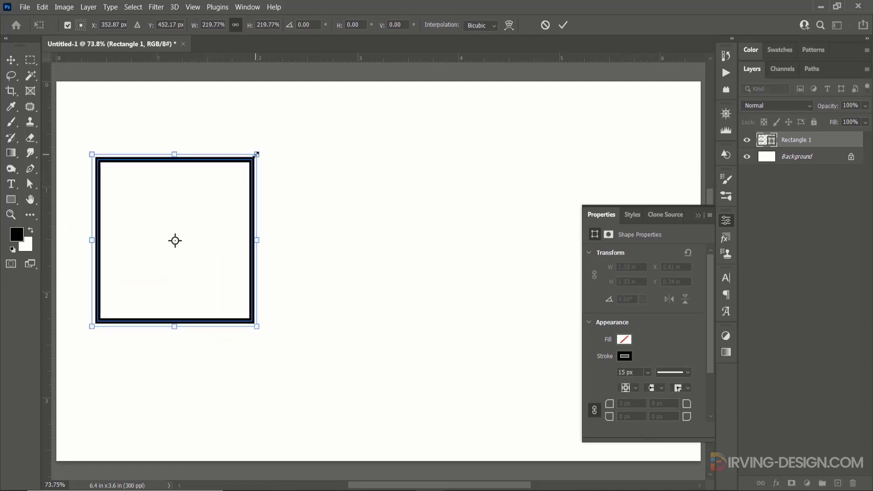
pyautogui.moveTo(256, 154); pyautogui.dragTo(275, 136)
pyautogui.moveTo(190, 187); pyautogui.dragTo(200, 186)
pyautogui.click(563, 26)
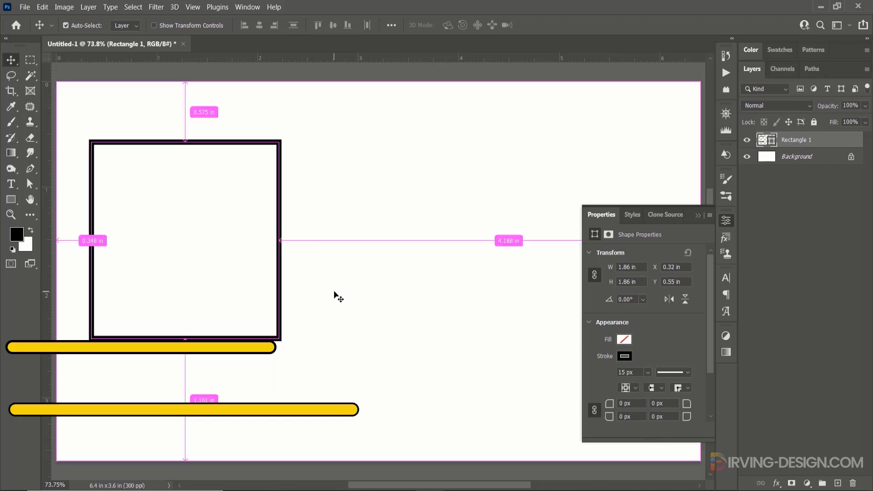
# Duplicate the square with Free Transform and move the copy about 122 px horizontally to the right
pyautogui.hotkey('ctrl', 'alt', 't')
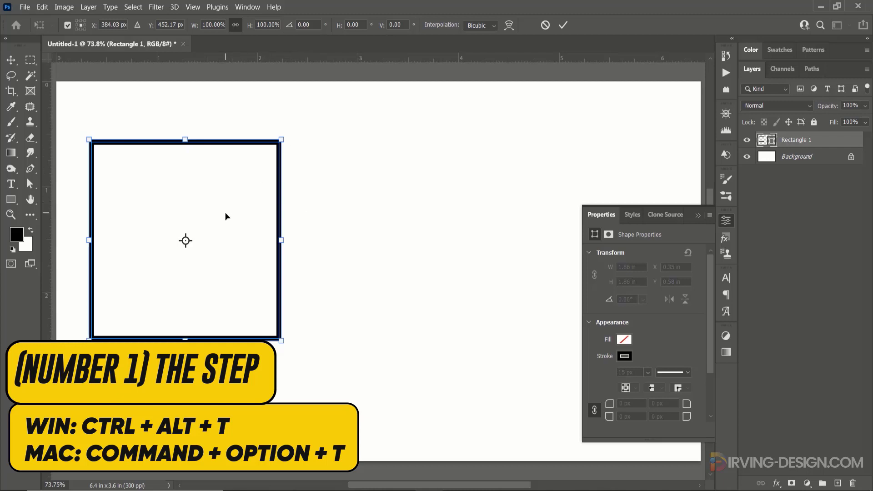
pyautogui.moveTo(225, 213); pyautogui.dragTo(273, 214)
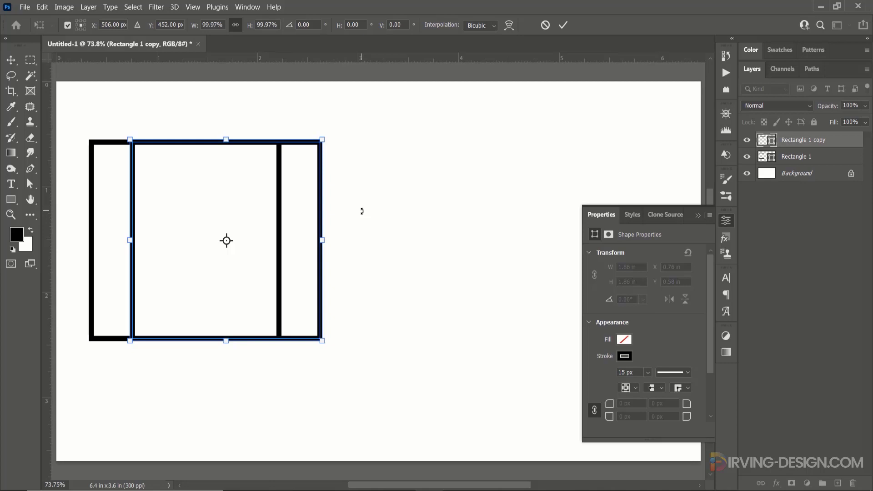
pyautogui.click(562, 26)
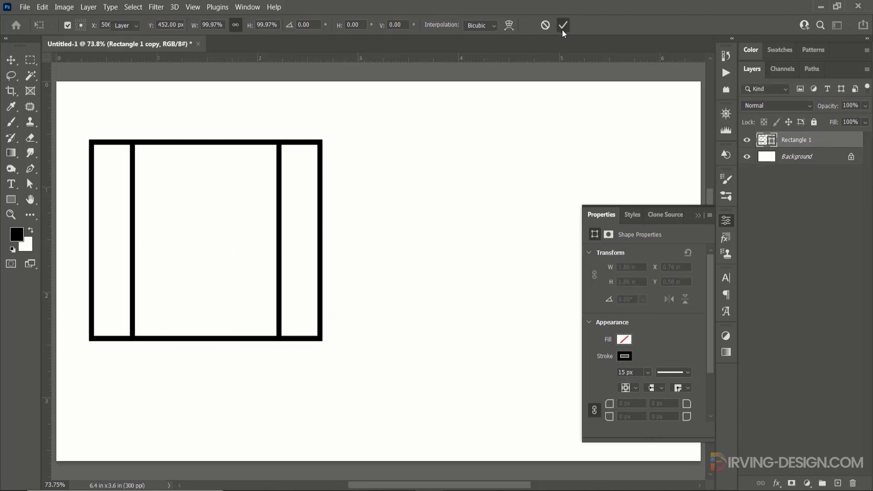
# Repeat the duplicating transform nine times to extend the row of overlapping squares across the canvas
pyautogui.click(698, 215)
pyautogui.scroll(-1, 568, 219)
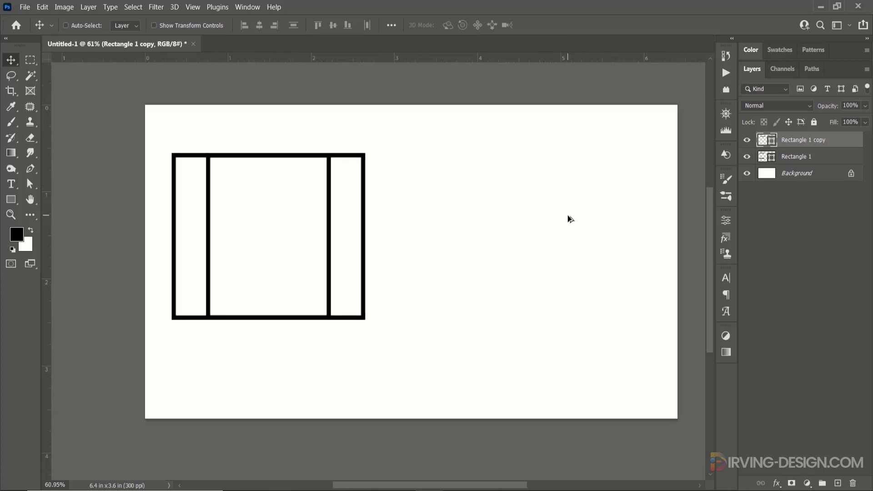
pyautogui.hscroll(4, 570, 219)
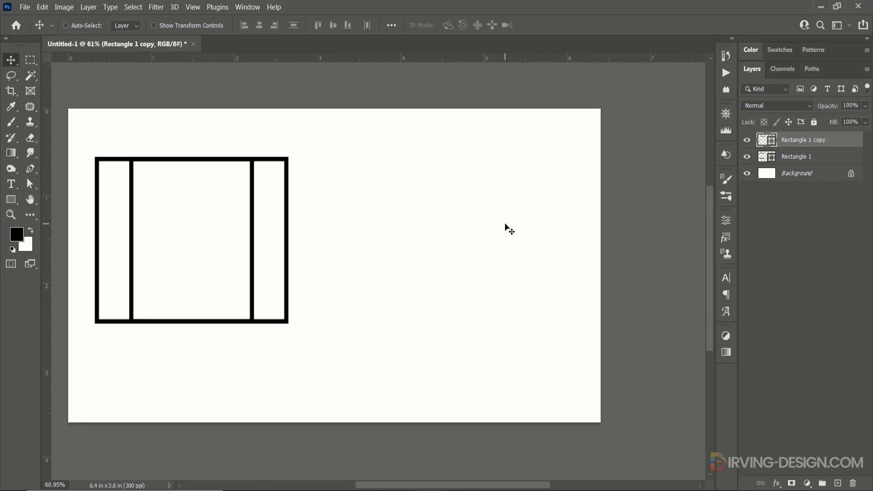
pyautogui.press('ctrl')
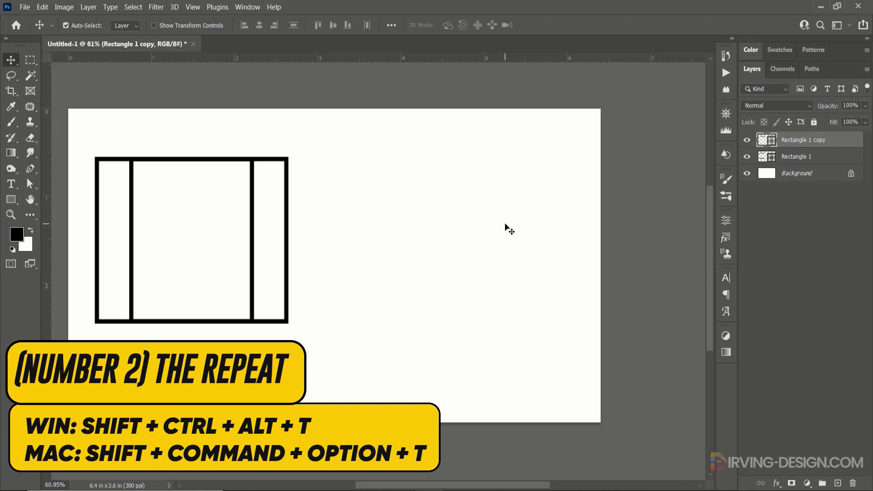
pyautogui.hotkey('shift', 'ctrl', 'alt', 't')
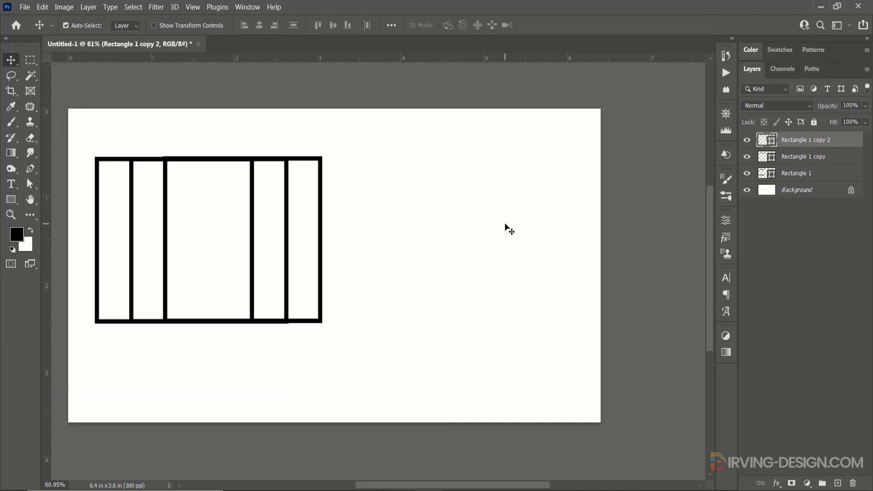
pyautogui.hotkey('shift', 'ctrl', 'alt', 't')
pyautogui.hotkey('shift', 'ctrl', 'alt', 't')
pyautogui.hotkey('shift', 'ctrl', 'alt', 't')
pyautogui.hotkey('shift', 'ctrl', 'alt', 't')
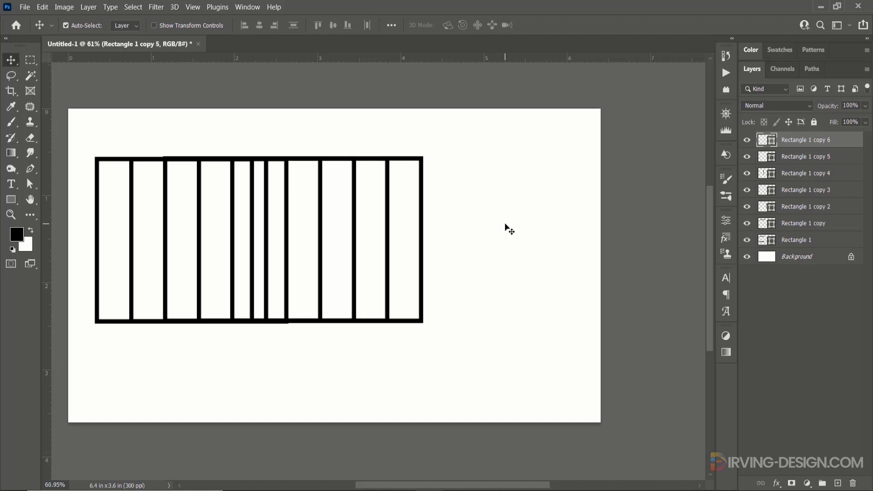
pyautogui.hotkey('shift', 'ctrl', 'alt', 't')
pyautogui.hotkey('shift', 'ctrl', 'alt', 't')
pyautogui.hotkey('shift', 'ctrl', 'alt', 't')
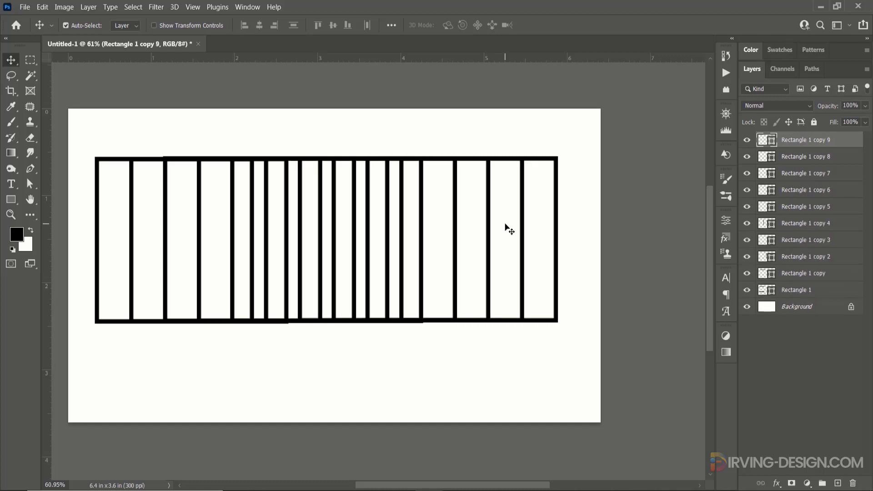
pyautogui.hotkey('shift', 'ctrl', 'alt', 't')
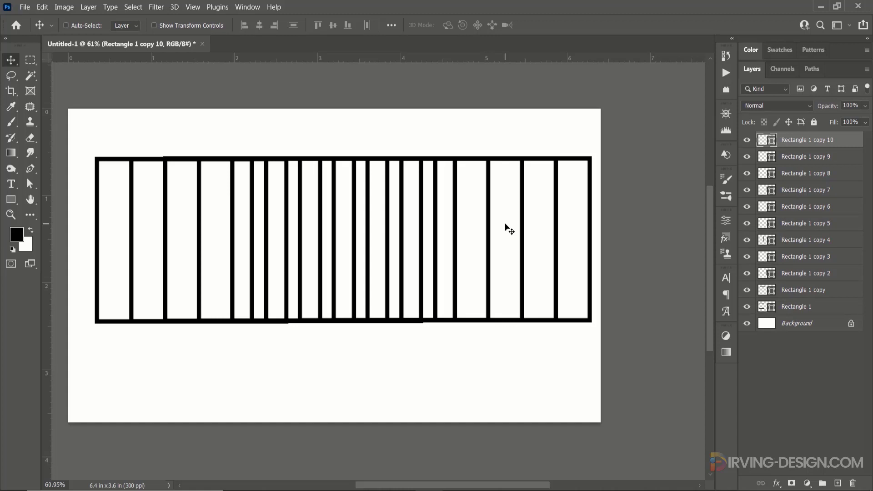
# Delete all the shifted copies and duplicate the original square at about 89.15% scale around its center
pyautogui.keyDown('shift'); pyautogui.click(808, 292); pyautogui.keyUp('shift')
pyautogui.moveTo(808, 293); pyautogui.dragTo(852, 483)
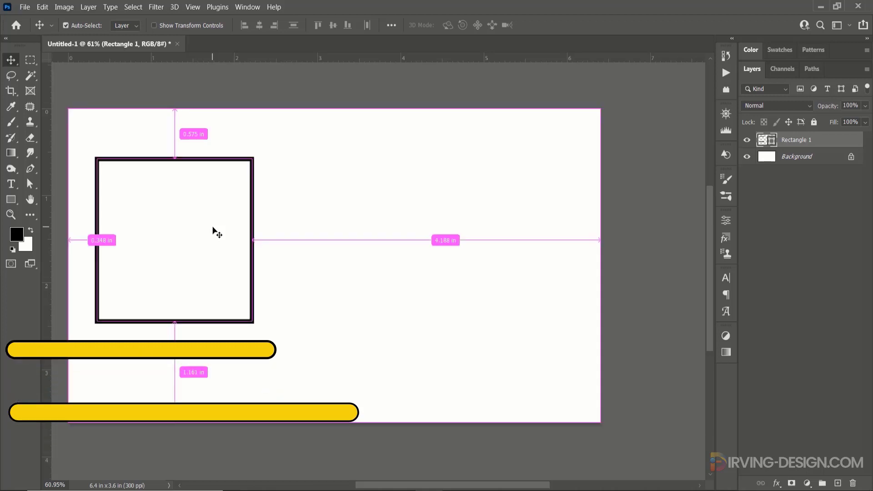
pyautogui.hotkey('ctrl', 'alt', 't')
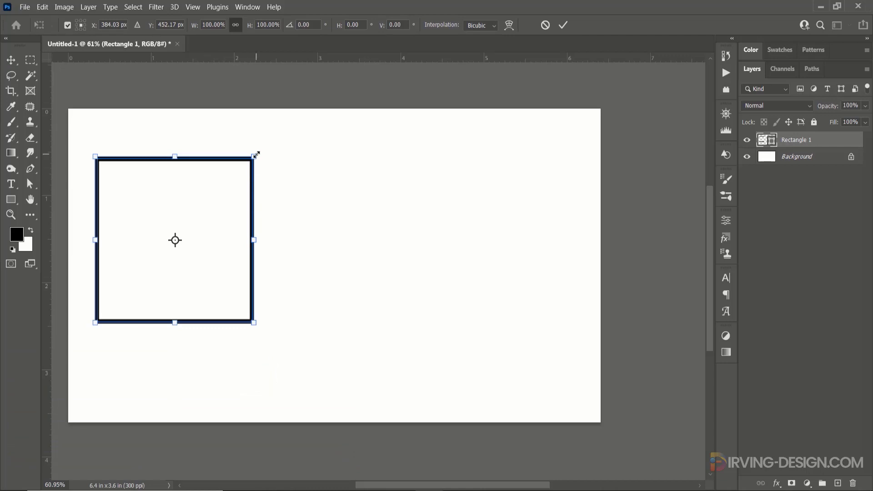
pyautogui.moveTo(256, 155); pyautogui.dragTo(245, 165)
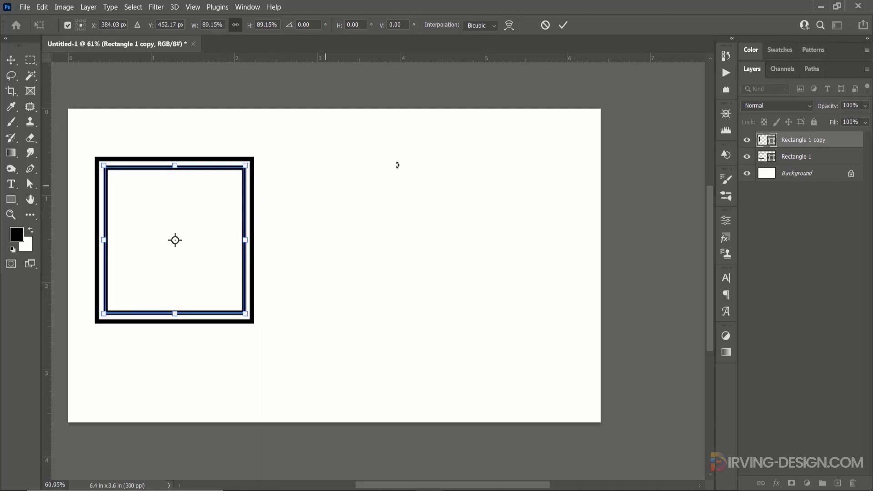
pyautogui.click(563, 27)
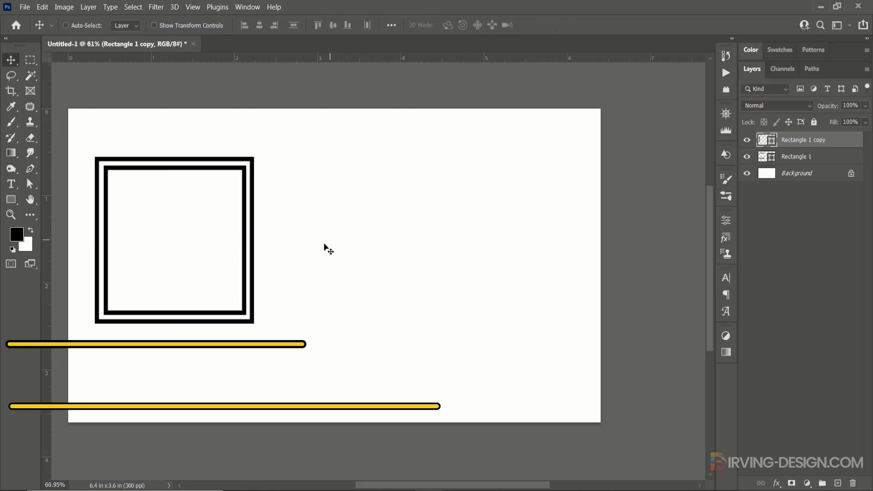
# Repeat the scaled duplication 20 times to nest ever smaller concentric squares inside the original
pyautogui.hotkey('ctrl', 'shift', 'alt', 't')
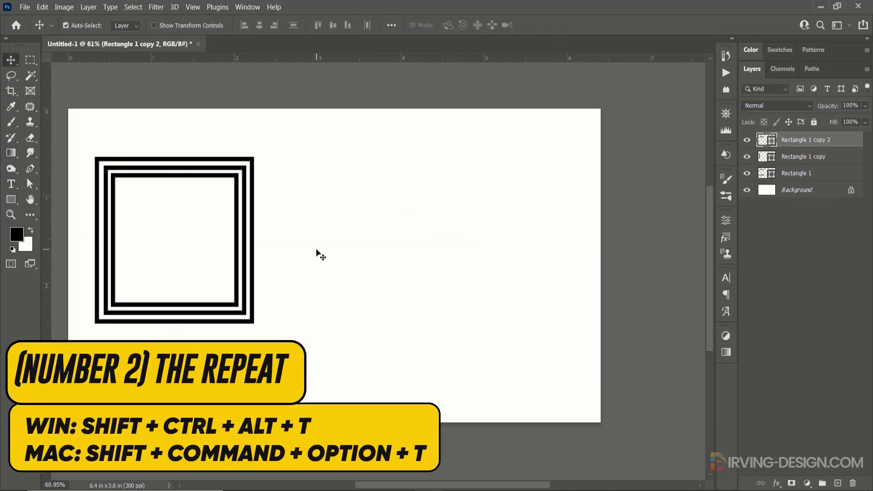
pyautogui.hotkey('ctrl', 'shift', 'alt', 't')
pyautogui.hotkey('ctrl', 'shift', 'alt', 't')
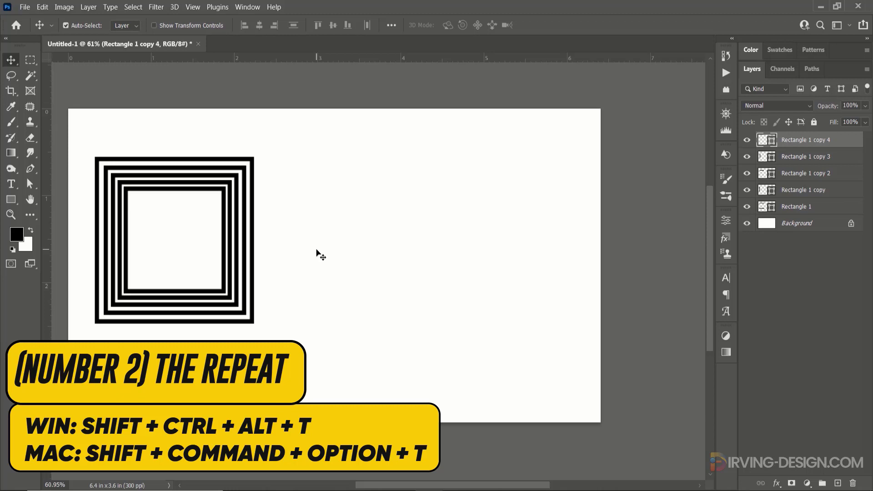
pyautogui.hotkey('ctrl', 'shift', 'alt', 't')
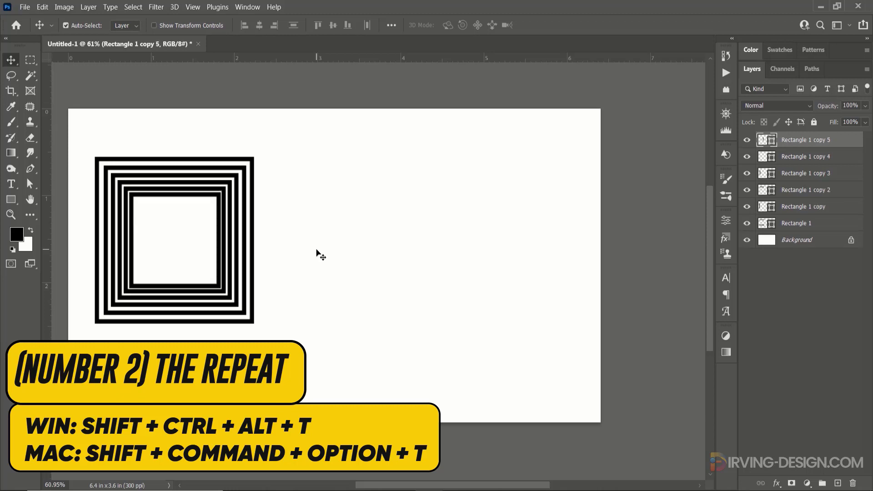
pyautogui.hotkey('ctrl', 'shift', 'alt', 't')
pyautogui.hotkey('ctrl', 'shift', 'alt', 't')
pyautogui.hotkey('ctrl', 'shift', 'alt', 't')
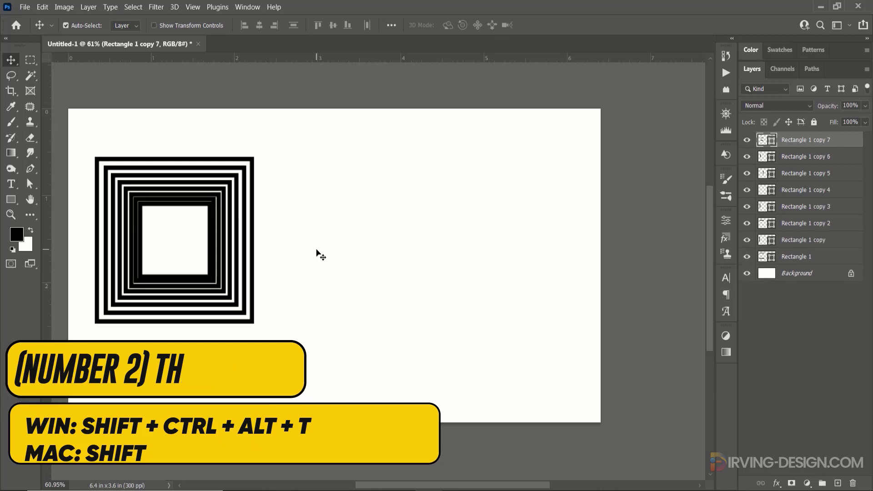
pyautogui.hotkey('ctrl', 'shift', 'alt', 't')
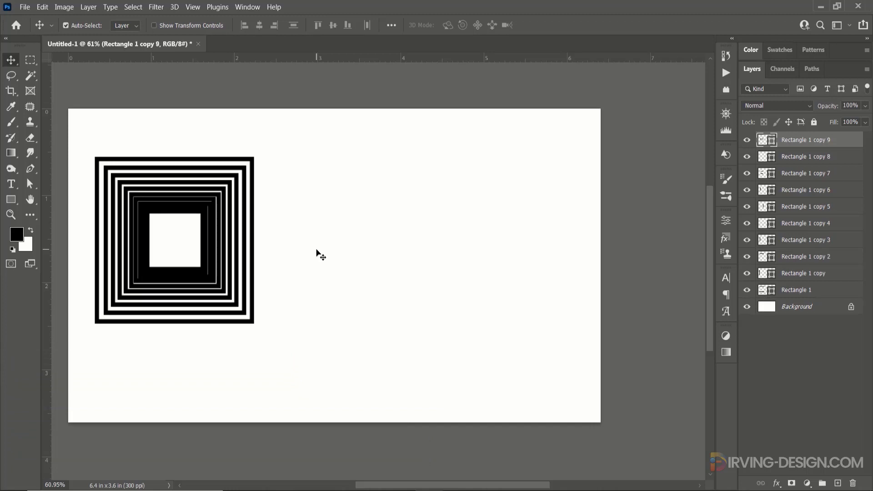
pyautogui.hotkey('ctrl', 'shift', 'alt', 't')
pyautogui.hotkey('ctrl', 'shift', 'alt', 't')
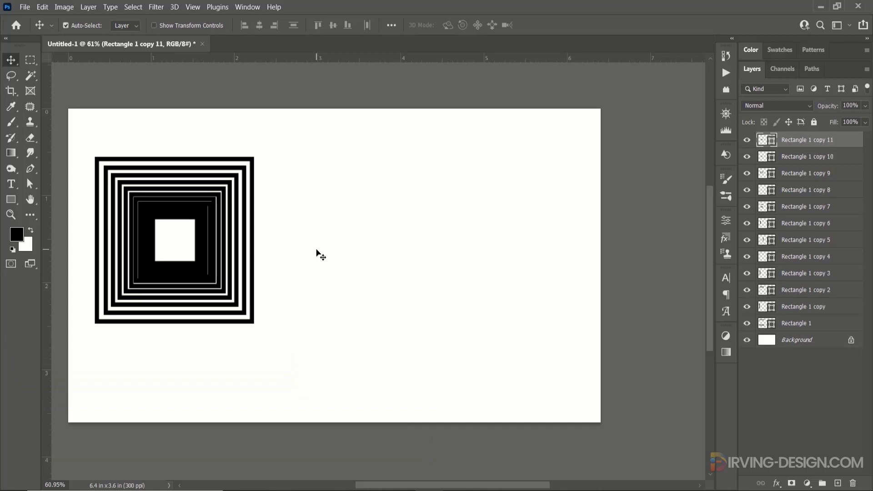
pyautogui.hotkey('ctrl', 'shift', 'alt', 't')
pyautogui.hotkey('ctrl', 'shift', 'alt', 't')
pyautogui.hotkey('ctrl', 'shift', 'alt', 't')
pyautogui.hotkey('ctrl', 'shift', 'alt', 't')
pyautogui.hotkey('ctrl', 'shift', 'alt', 't')
pyautogui.hotkey('ctrl', 'shift', 'alt', 't')
pyautogui.hotkey('ctrl', 'shift', 'alt', 't')
pyautogui.hotkey('ctrl', 'shift', 'alt', 't')
pyautogui.hotkey('ctrl', 'shift', 'alt', 't')
pyautogui.hotkey('ctrl', 'shift', 'alt', 't')
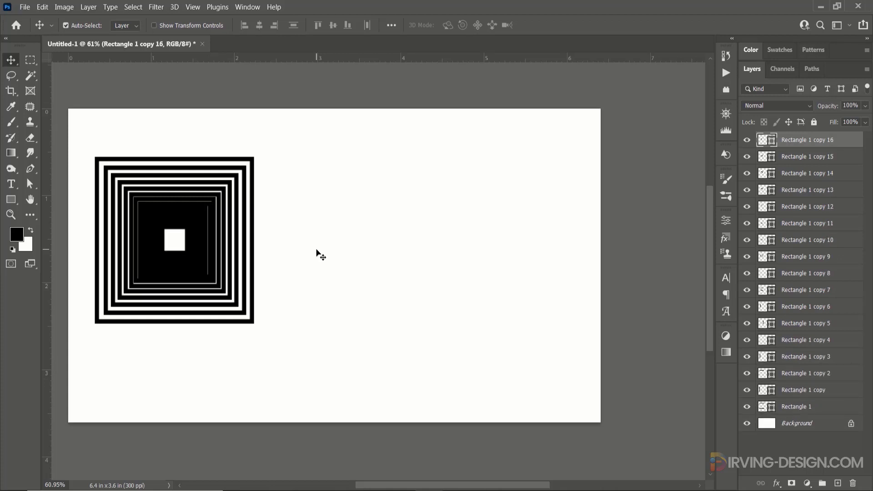
pyautogui.hotkey('ctrl', 'shift', 'alt', 't')
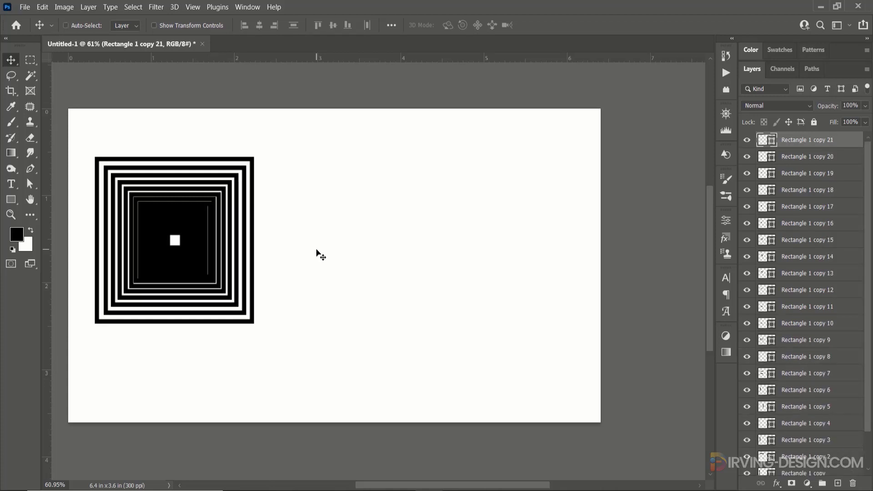
# Delete all the concentric copy layers, keeping only Rectangle 1 and the background
pyautogui.scroll(-3, 807, 290)
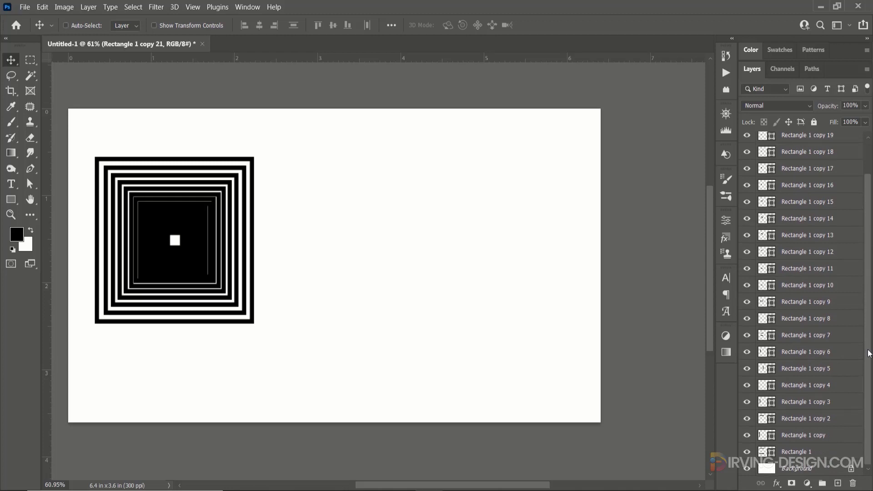
pyautogui.keyDown('shift'); pyautogui.click(806, 436); pyautogui.keyUp('shift')
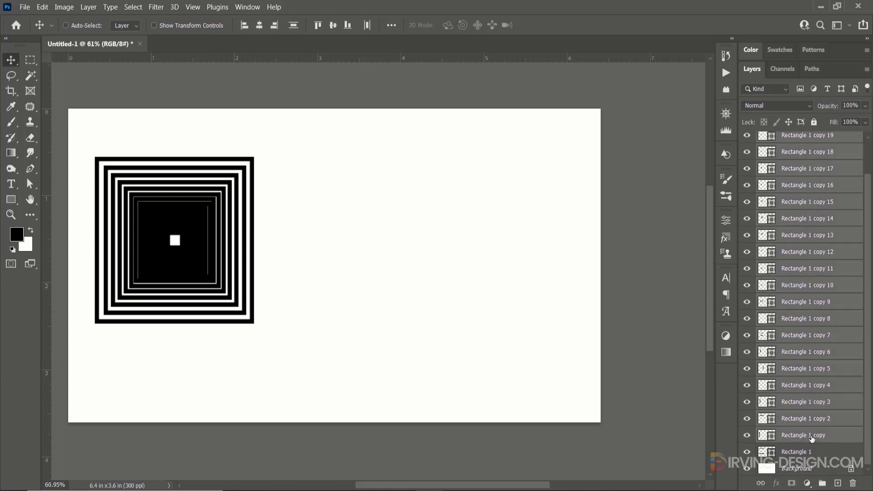
pyautogui.click(852, 483)
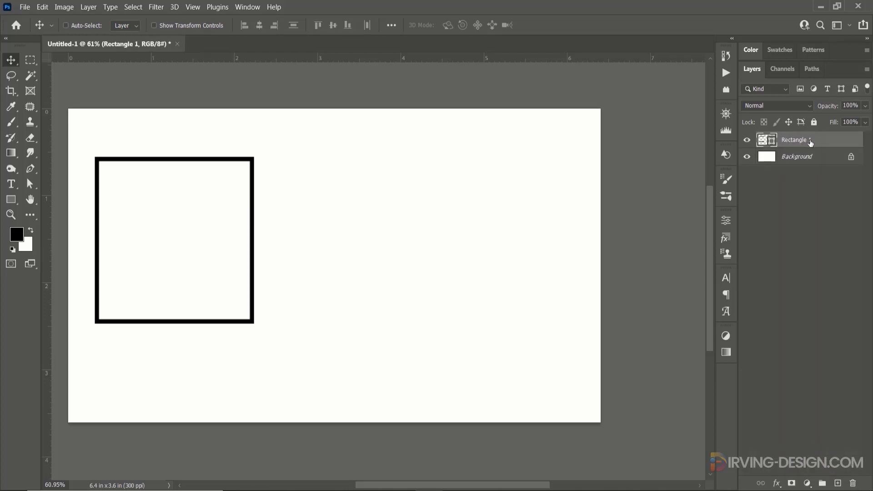
# Set the remaining square's stroke width to 8 px and rasterize the Rectangle 1 layer
pyautogui.click(726, 220)
pyautogui.moveTo(635, 373); pyautogui.dragTo(610, 371)
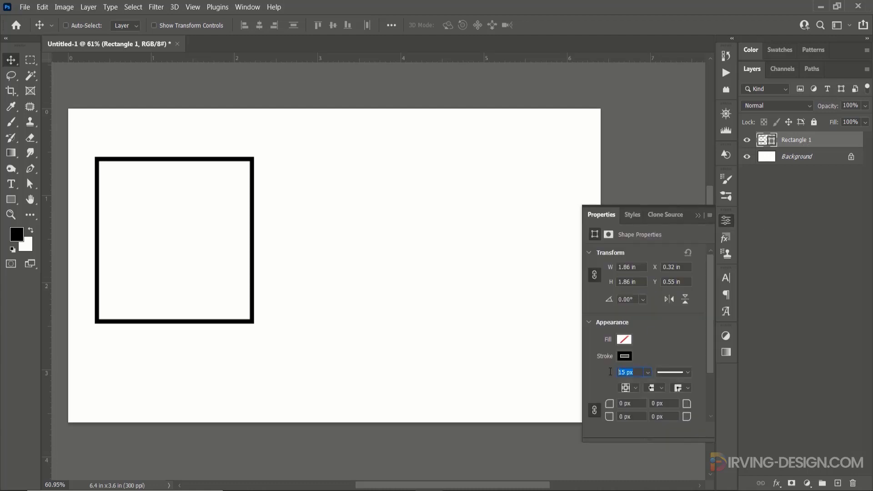
pyautogui.write('8')
pyautogui.press('Return')
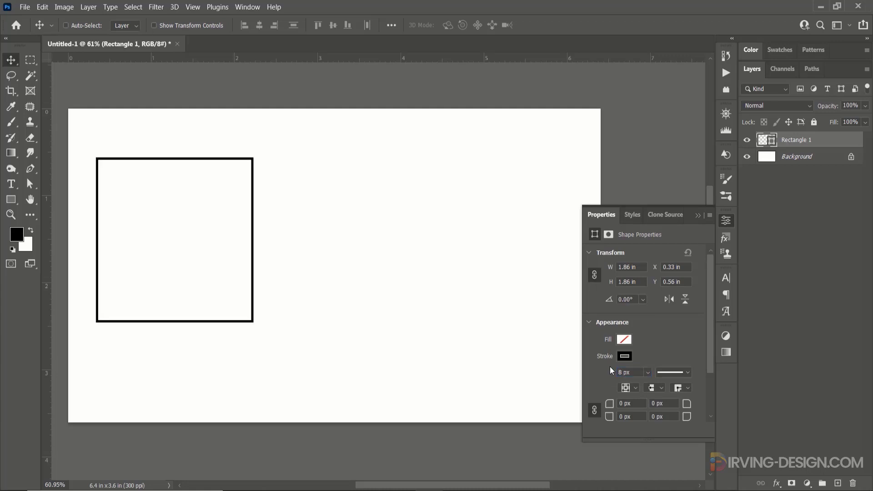
pyautogui.click(698, 215)
pyautogui.rightClick(831, 143)
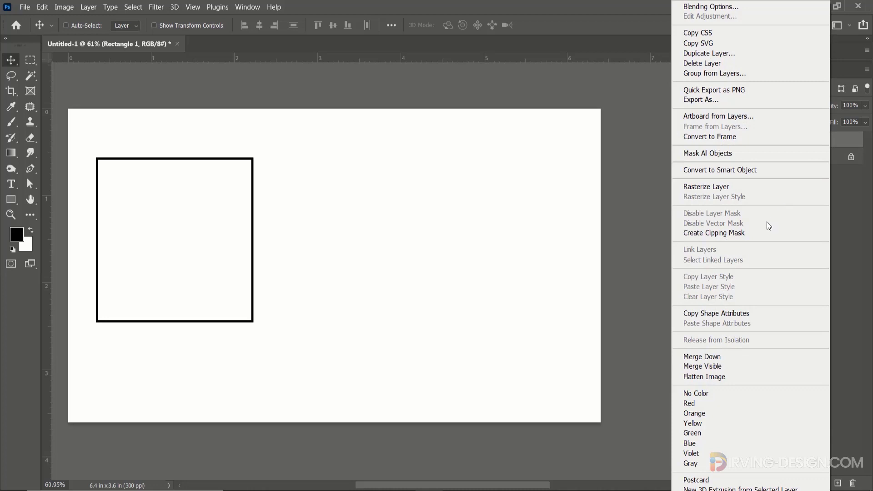
pyautogui.click(724, 187)
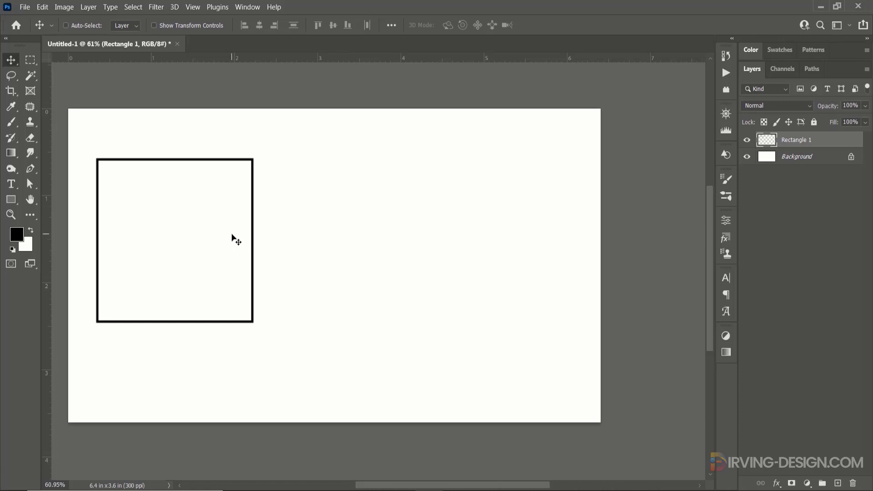
# Duplicate the rasterized square with Free Transform and scale the copy to about 89.88% around its center
pyautogui.hotkey('ctrl', 't')
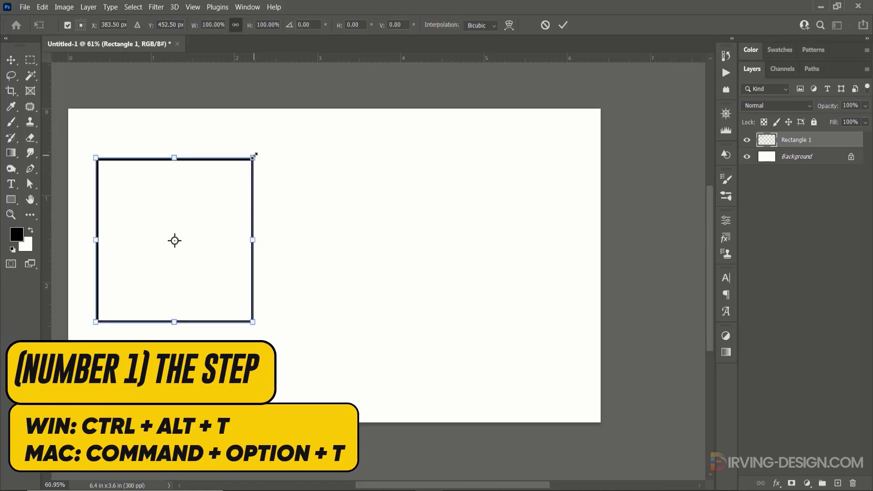
pyautogui.moveTo(254, 155); pyautogui.dragTo(246, 163)
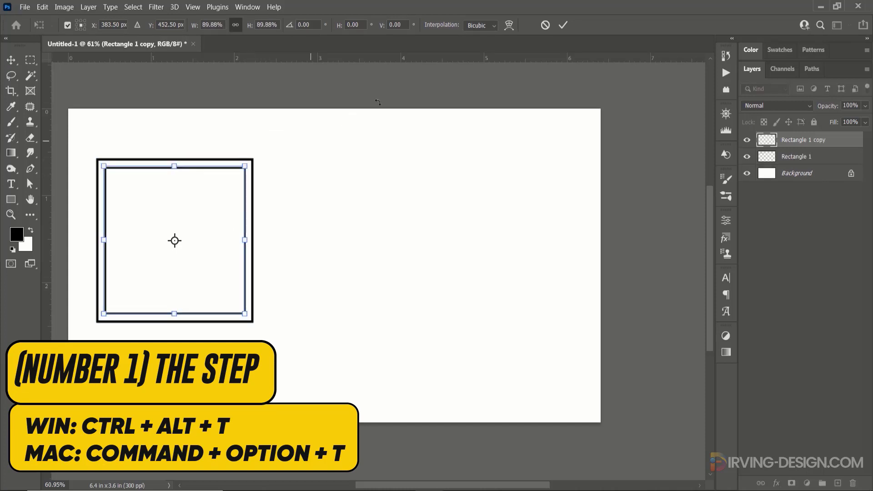
pyautogui.click(564, 26)
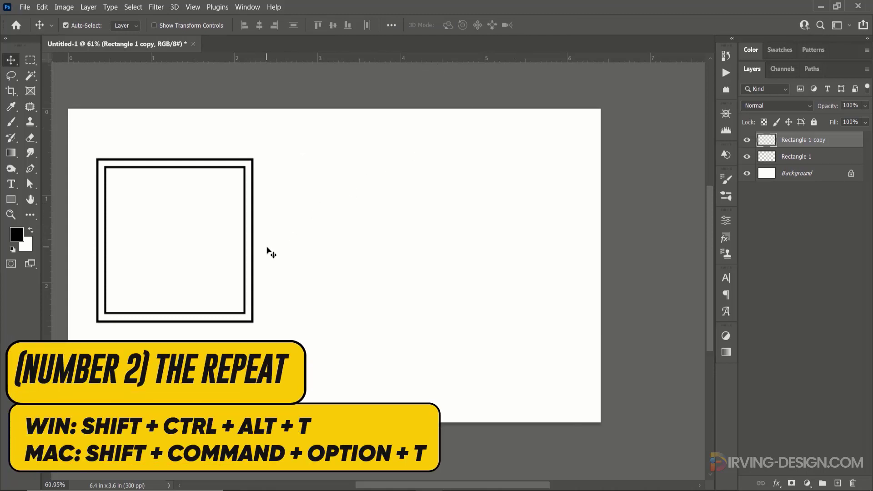
# Repeat the scaled duplication 41 times to fill the square with ever smaller concentric squares down to its center
pyautogui.hotkey('ctrl', 'shift', 'alt', 't')
pyautogui.hotkey('ctrl', 'shift', 'alt', 't')
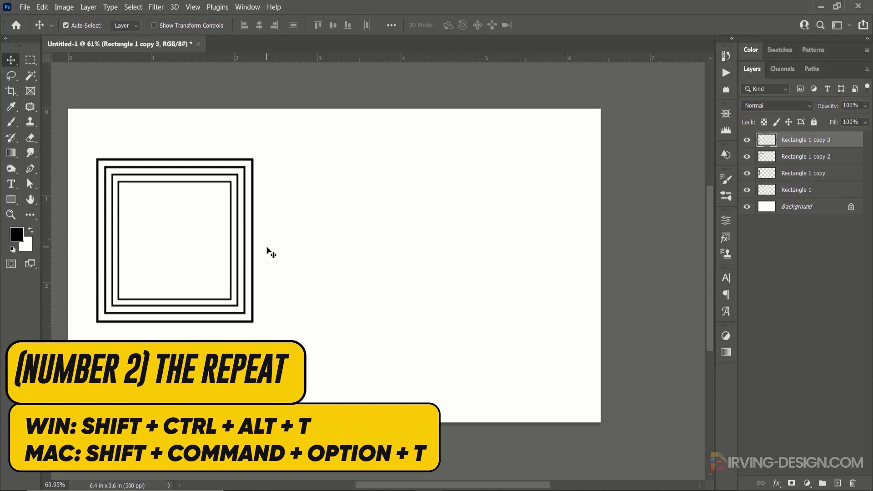
pyautogui.hotkey('ctrl', 'shift', 'alt', 't')
pyautogui.hotkey('ctrl', 'shift', 'alt', 't')
pyautogui.hotkey('ctrl', 'shift', 'alt', 't')
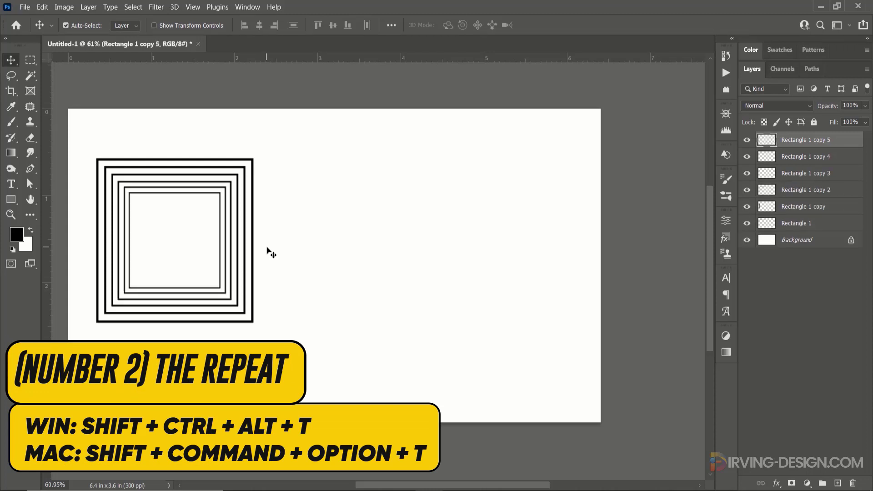
pyautogui.hotkey('ctrl', 'shift', 'alt', 't')
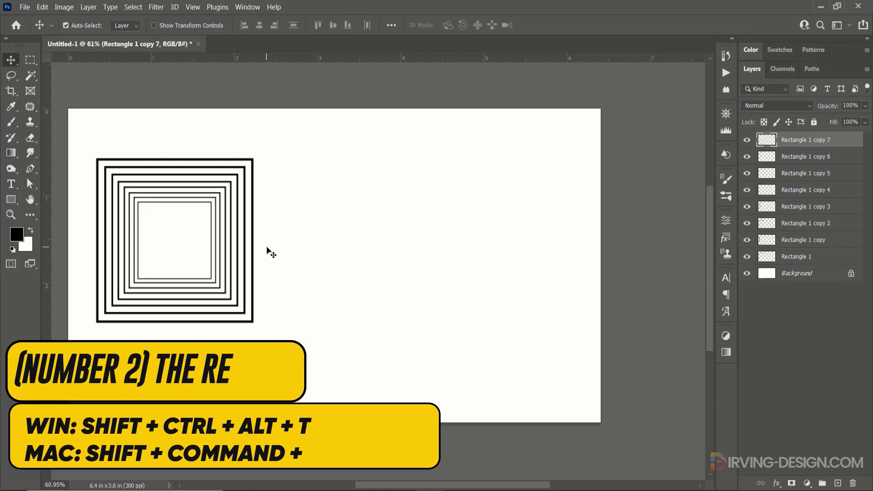
pyautogui.hotkey('ctrl', 'shift', 'alt', 't')
pyautogui.hotkey('ctrl', 'shift', 'alt', 't')
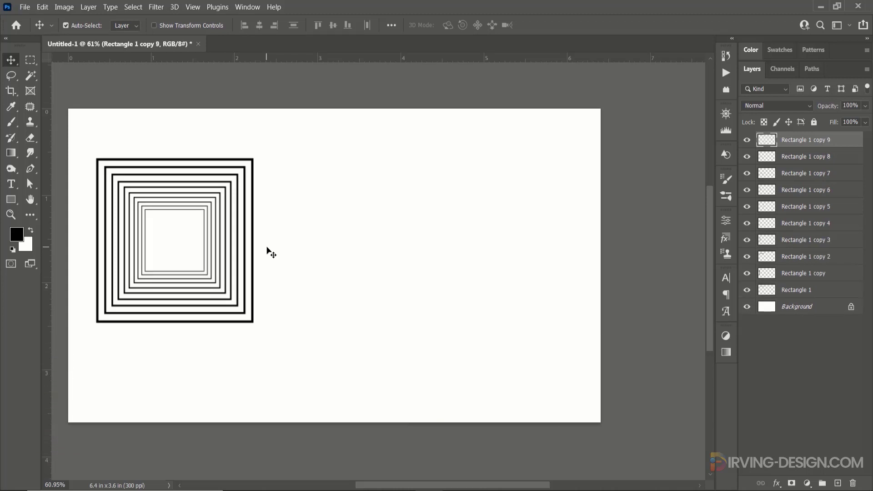
pyautogui.hotkey('ctrl', 'shift', 'alt', 't')
pyautogui.hotkey('ctrl', 'shift', 'alt', 't')
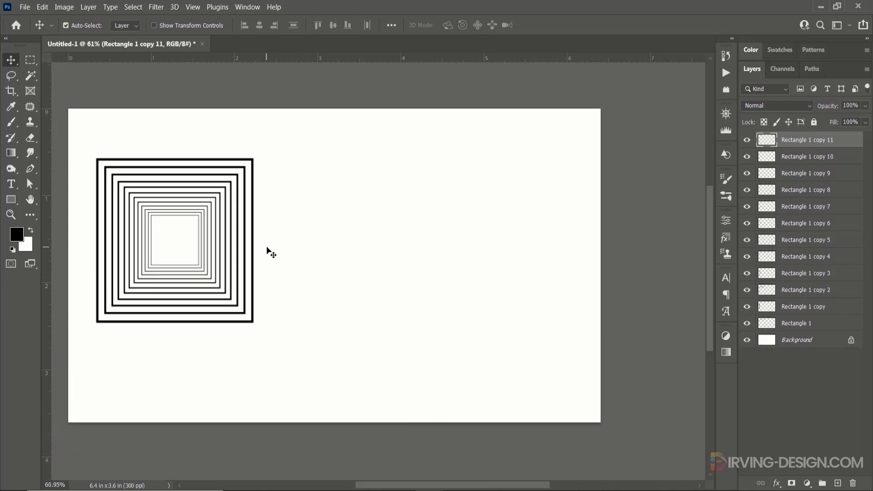
pyautogui.hotkey('ctrl', 'shift', 'alt', 't')
pyautogui.hotkey('ctrl', 'shift', 'alt', 't')
pyautogui.hotkey('ctrl', 'shift', 'alt', 't')
pyautogui.hotkey('ctrl', 'shift', 'alt', 't')
pyautogui.hotkey('ctrl', 'shift', 'alt', 't')
pyautogui.hotkey('ctrl', 'shift', 'alt', 't')
pyautogui.hotkey('ctrl', 'shift', 'alt', 't')
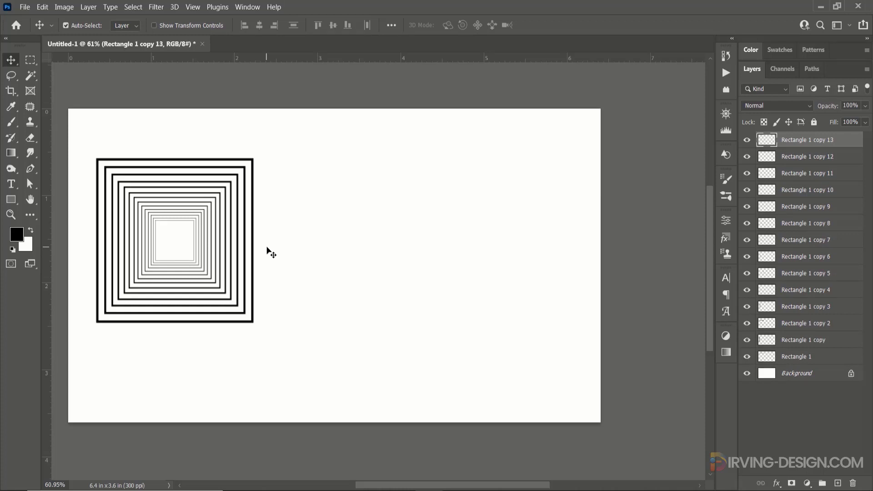
pyautogui.hotkey('ctrl', 'shift', 'alt', 't')
pyautogui.hotkey('ctrl', 'shift', 'alt', 't')
pyautogui.hotkey('ctrl', 'shift', 'alt', 't')
pyautogui.hotkey('ctrl', 'shift', 'alt', 't')
pyautogui.hotkey('ctrl', 'shift', 'alt', 't')
pyautogui.hotkey('ctrl', 'shift', 'alt', 't')
pyautogui.hotkey('ctrl', 'shift', 'alt', 't')
pyautogui.hotkey('ctrl', 'shift', 'alt', 't')
pyautogui.hotkey('ctrl', 'shift', 'alt', 't')
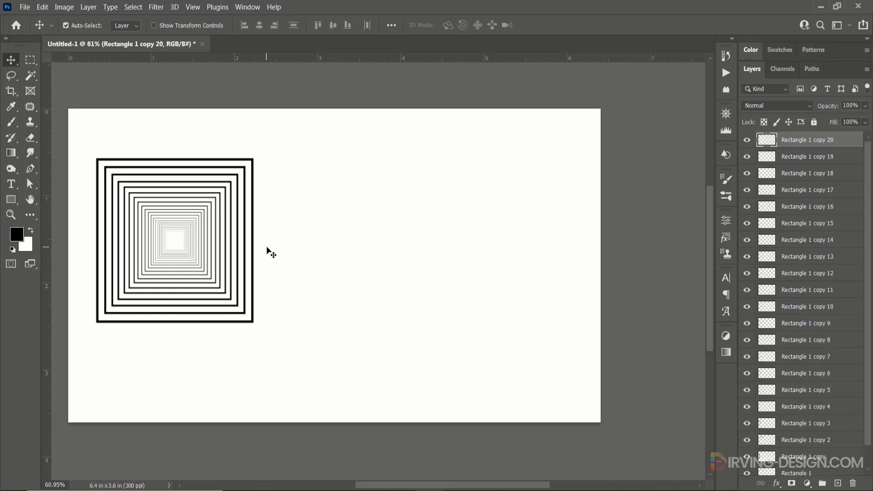
pyautogui.hotkey('ctrl', 'shift', 'alt', 't')
pyautogui.hotkey('ctrl', 'shift', 'alt', 't')
pyautogui.hotkey('ctrl', 'shift', 'alt', 't')
pyautogui.hotkey('ctrl', 'shift', 'alt', 't')
pyautogui.hotkey('ctrl', 'shift', 'alt', 't')
pyautogui.hotkey('ctrl', 'shift', 'alt', 't')
pyautogui.hotkey('ctrl', 'shift', 'alt', 't')
pyautogui.hotkey('ctrl', 'shift', 'alt', 't')
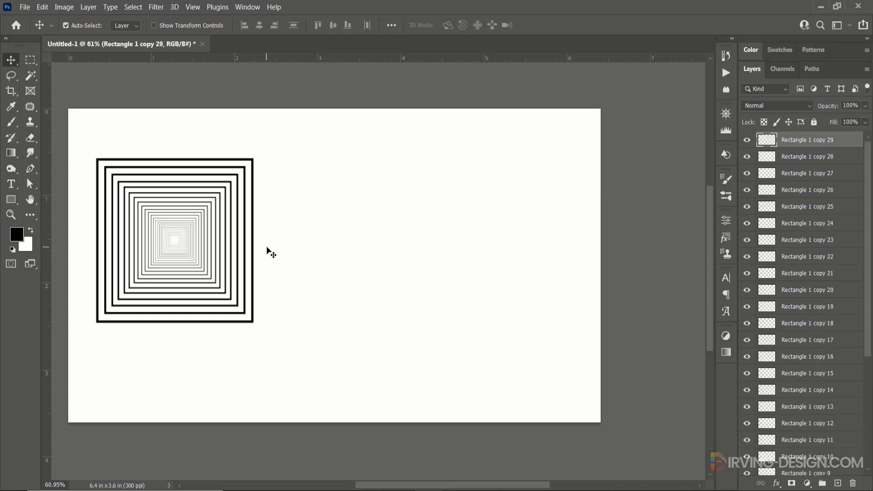
pyautogui.hotkey('ctrl', 'shift', 'alt', 't')
pyautogui.hotkey('ctrl', 'shift', 'alt', 't')
pyautogui.hotkey('ctrl', 'shift', 'alt', 't')
pyautogui.hotkey('ctrl', 'shift', 'alt', 't')
pyautogui.hotkey('ctrl', 'shift', 'alt', 't')
pyautogui.hotkey('ctrl', 'shift', 'alt', 't')
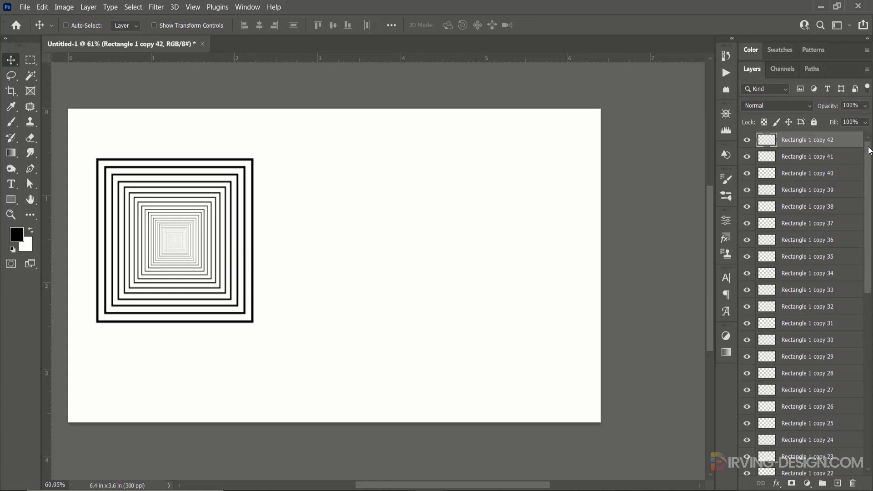
# Merge Rectangle 1 and all its copy layers into a single layer above the background
pyautogui.scroll(-1, 869, 150)
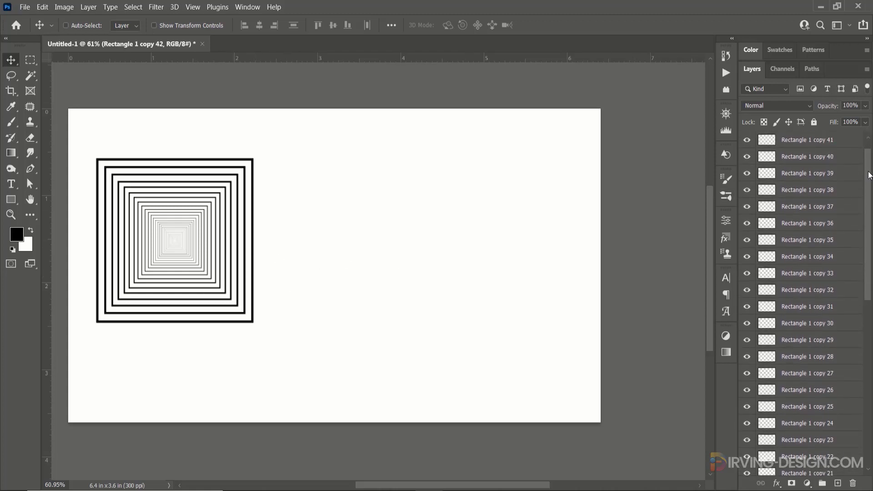
pyautogui.moveTo(869, 175); pyautogui.dragTo(869, 327)
pyautogui.keyDown('shift'); pyautogui.click(825, 452); pyautogui.keyUp('shift')
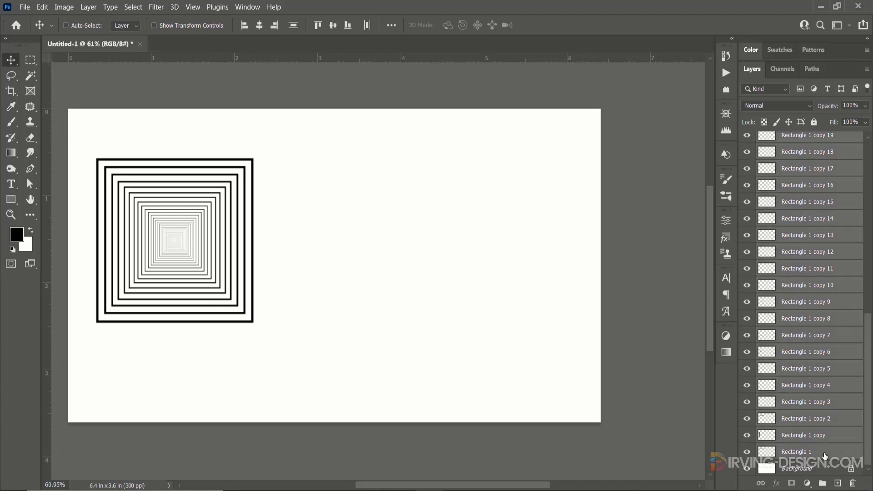
pyautogui.rightClick(824, 455)
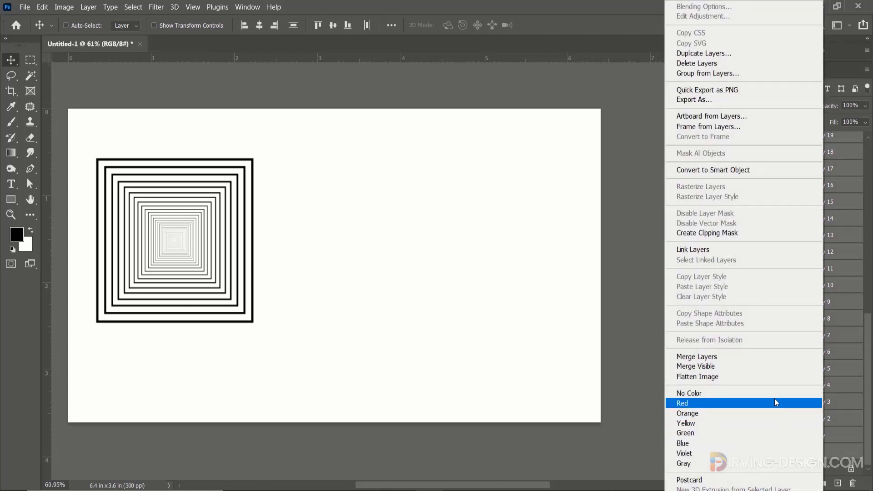
pyautogui.click(706, 358)
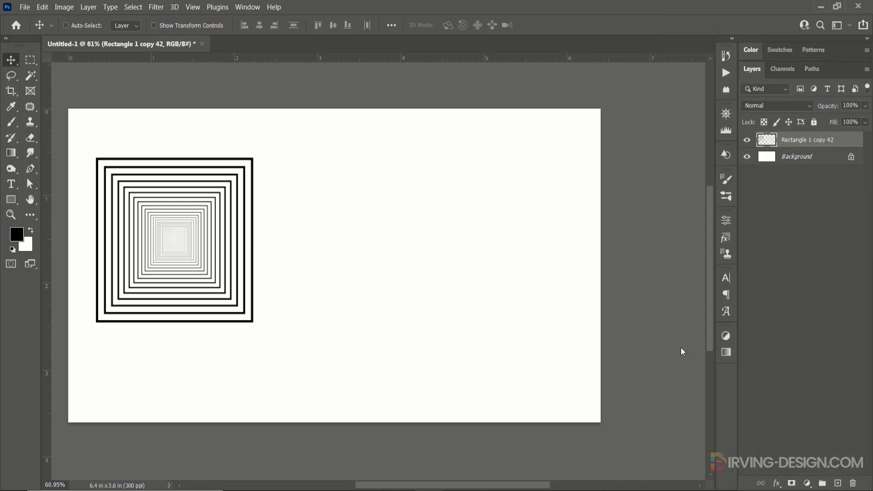
# Move the merged concentric-square pattern near the middle of the canvas and scale it to 176.33% around its center
pyautogui.moveTo(158, 241); pyautogui.dragTo(326, 273)
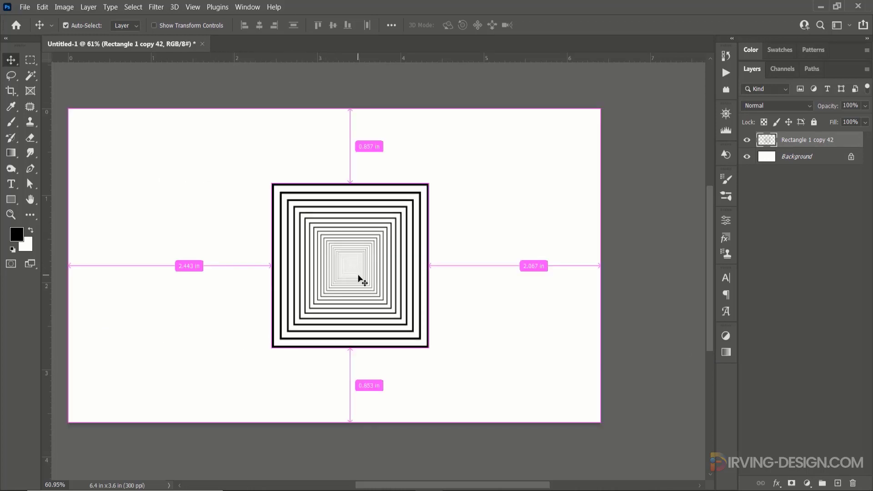
pyautogui.hotkey('ctrl', 't')
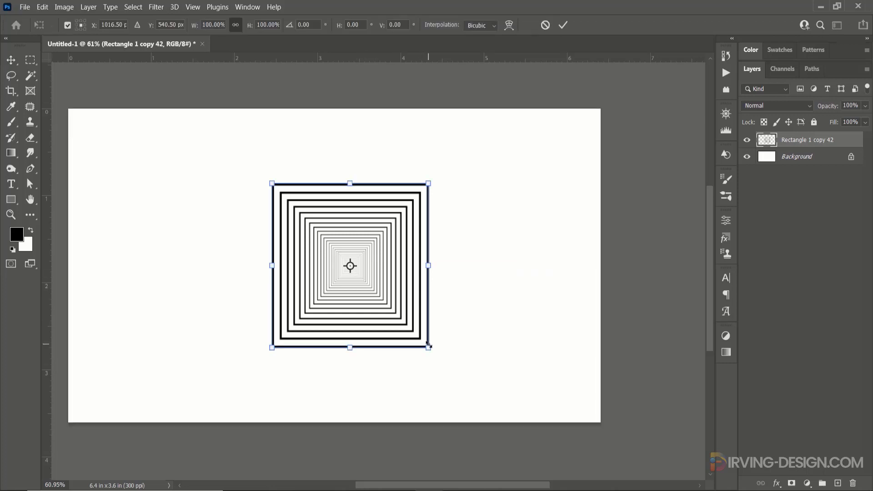
pyautogui.moveTo(428, 347); pyautogui.dragTo(506, 389)
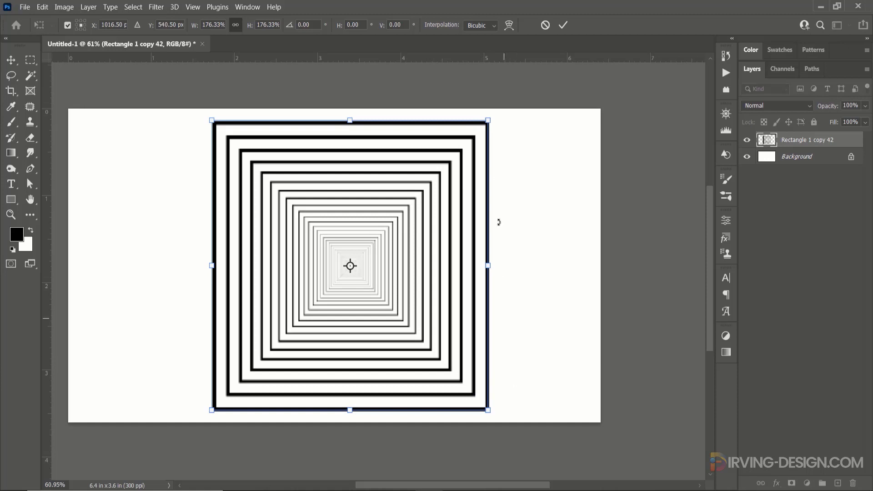
pyautogui.click(563, 25)
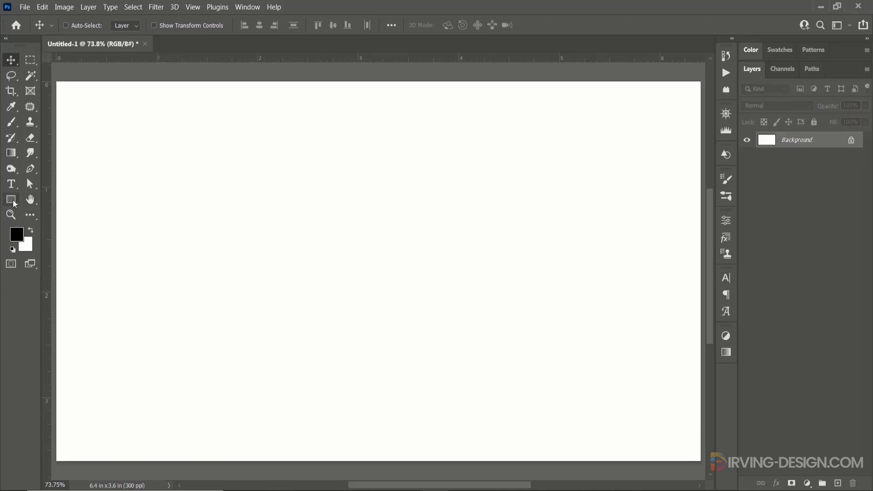
# Draw a vertical line about 1114 px long near the canvas's left edge, spanning its full height, with the Line tool
pyautogui.click(18, 201)
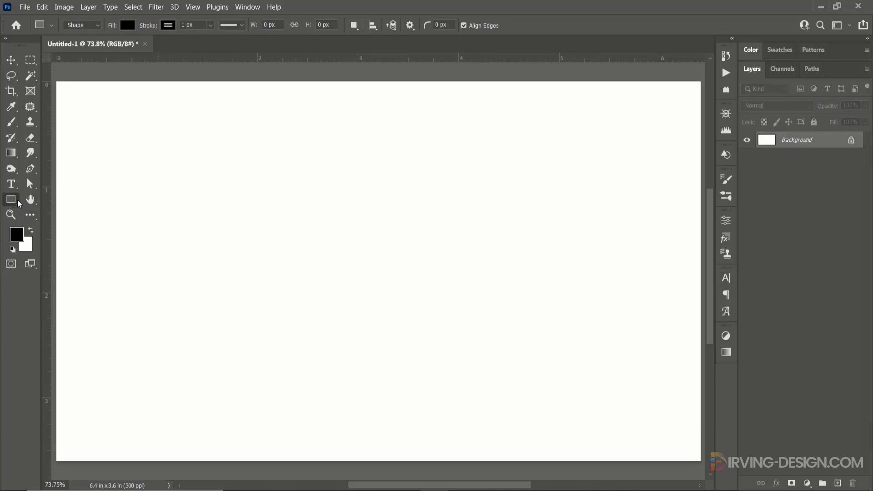
pyautogui.rightClick(15, 199)
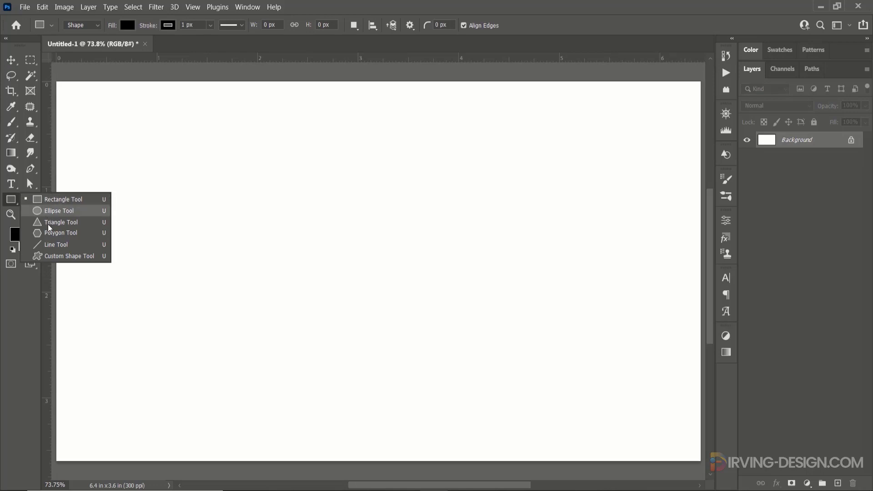
pyautogui.click(53, 245)
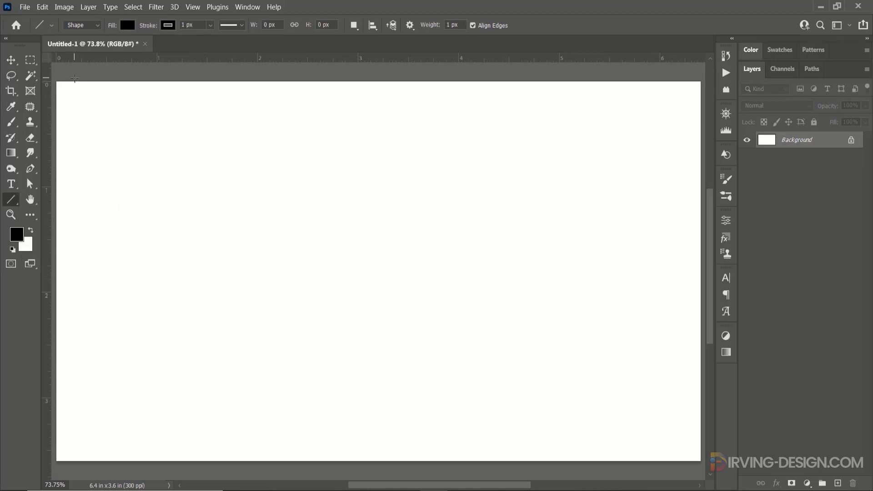
pyautogui.moveTo(75, 82); pyautogui.dragTo(78, 468)
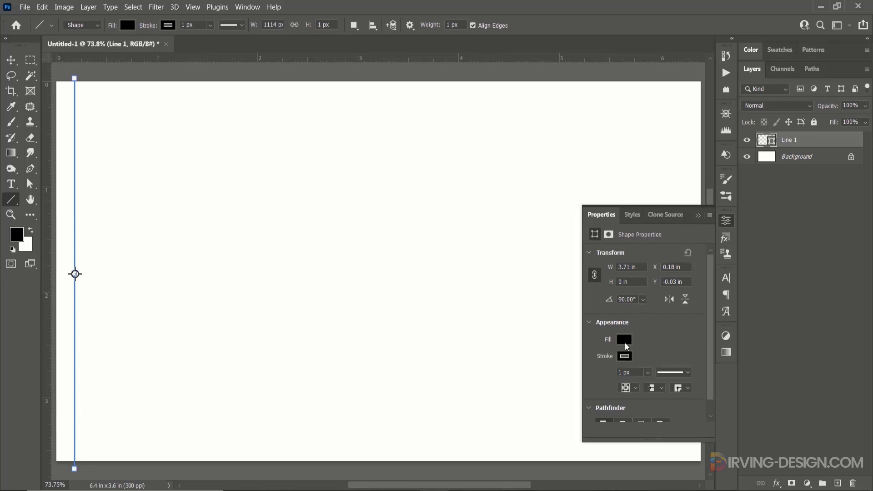
# Set the vertical line's fill to none and its stroke width to 25 px
pyautogui.click(624, 342)
pyautogui.click(601, 298)
pyautogui.moveTo(630, 372); pyautogui.dragTo(617, 374)
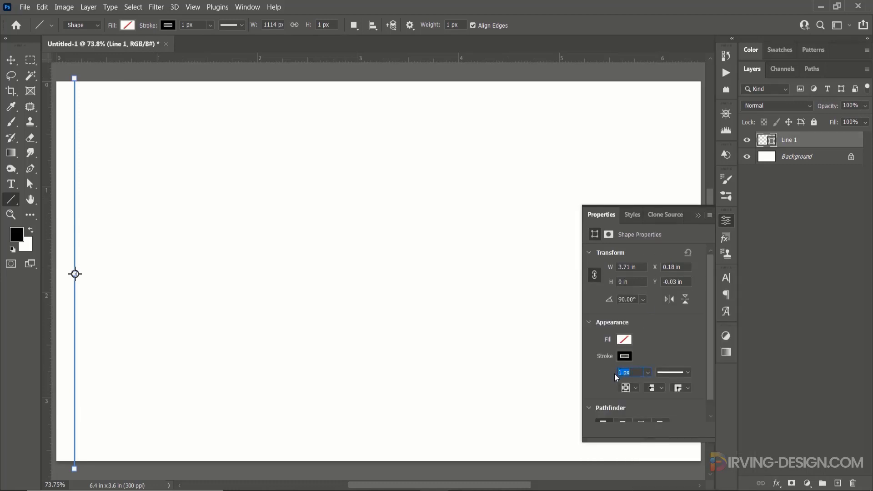
pyautogui.write('25')
pyautogui.press('Return')
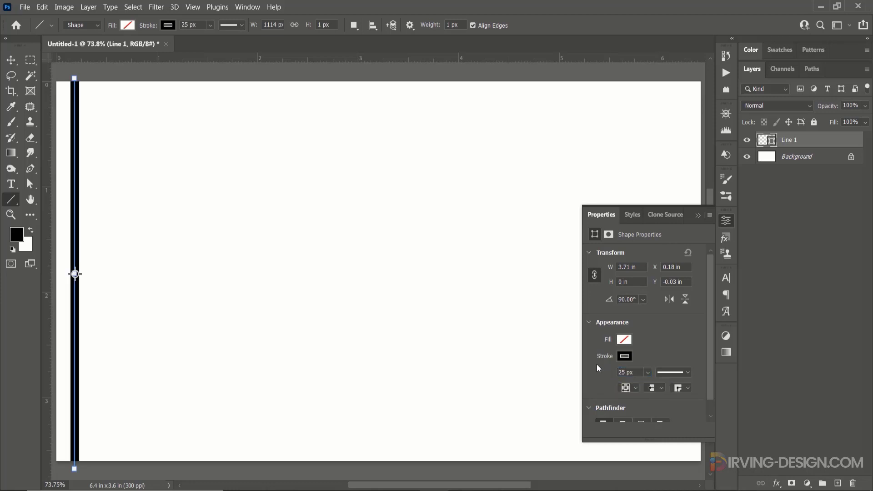
# Duplicate the vertical line with Free Transform and shift the copy horizontally to X 108.50 px, leaving a narrow gap
pyautogui.click(11, 59)
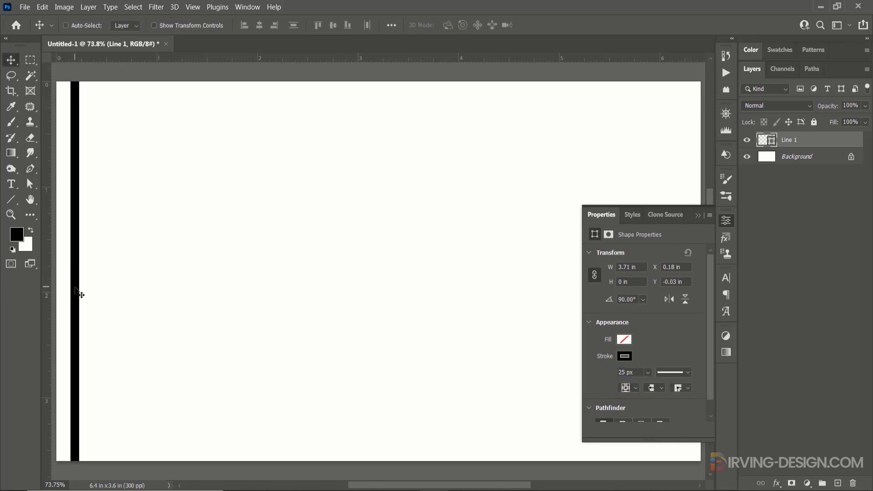
pyautogui.hotkey('ctrl', 'alt', 't')
pyautogui.press('Return')
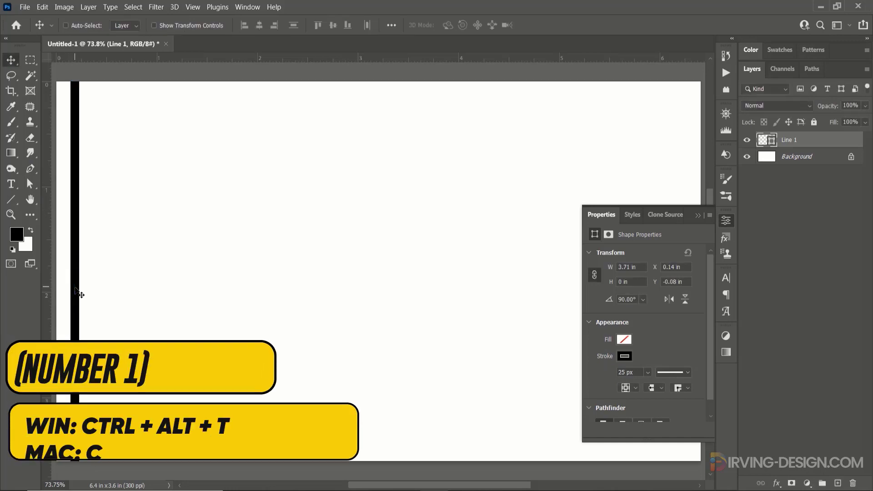
pyautogui.hotkey('ctrl', 'alt', 't')
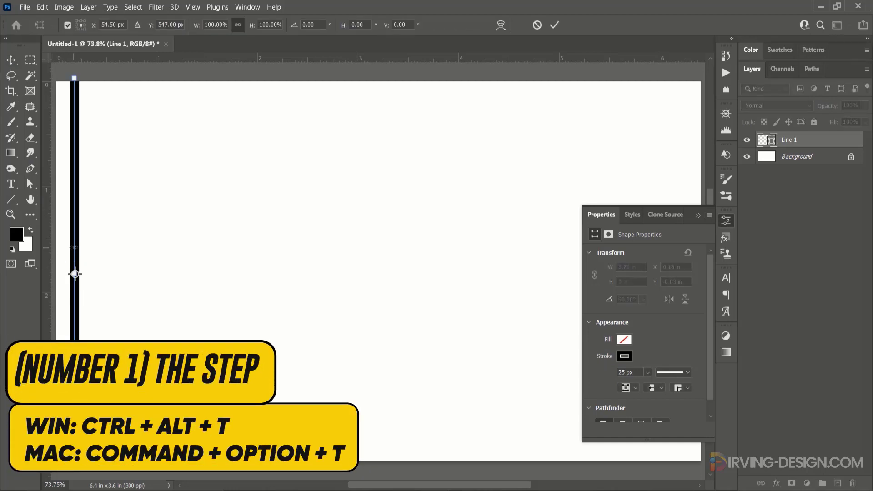
pyautogui.moveTo(76, 246); pyautogui.dragTo(93, 247)
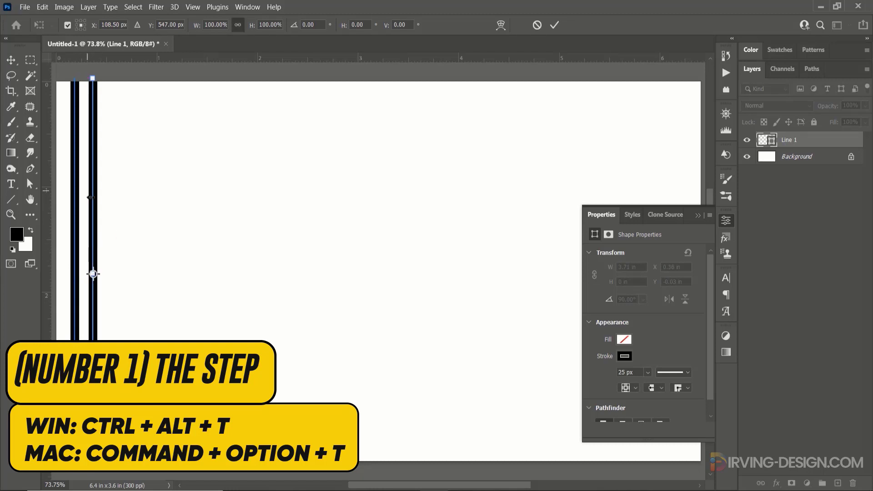
pyautogui.click(554, 25)
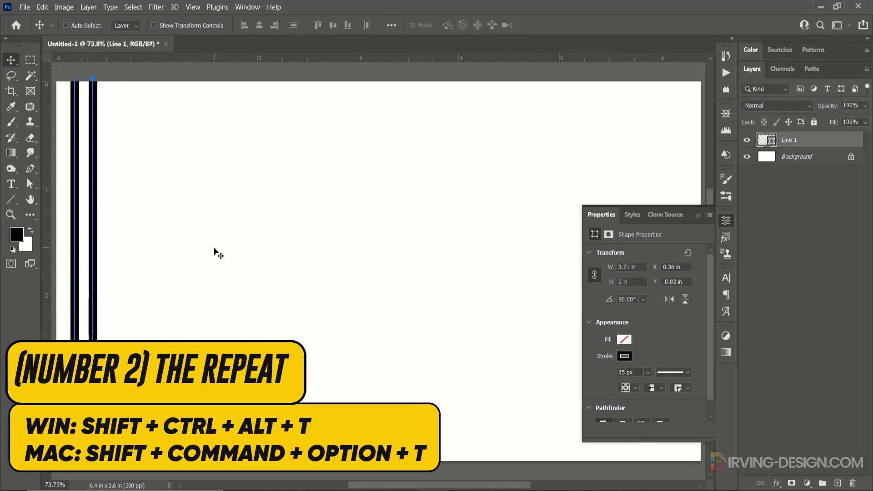
# Repeat the shifted line duplication until evenly spaced vertical stripes cover the whole canvas width
pyautogui.hotkey('shift', 'ctrl', 'alt', 't')
pyautogui.hotkey('shift', 'ctrl', 'alt', 't')
pyautogui.hotkey('shift', 'ctrl', 'alt', 't')
pyautogui.hotkey('shift', 'ctrl', 'alt', 't')
pyautogui.hotkey('shift', 'ctrl', 'alt', 't')
pyautogui.hotkey('shift', 'ctrl', 'alt', 't')
pyautogui.hotkey('shift', 'ctrl', 'alt', 't')
pyautogui.hotkey('shift', 'ctrl', 'alt', 't')
pyautogui.hotkey('shift', 'ctrl', 'alt', 't')
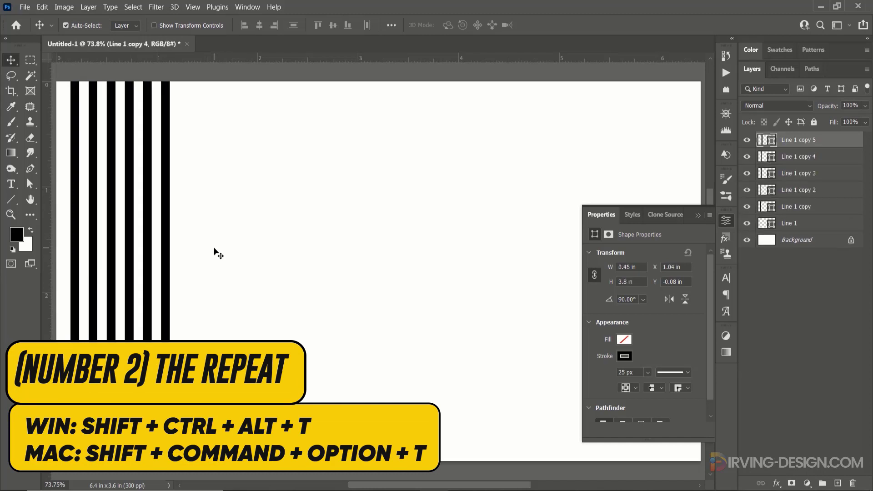
pyautogui.hotkey('shift', 'ctrl', 'alt', 't')
pyautogui.hotkey('shift', 'ctrl', 'alt', 't')
pyautogui.hotkey('shift', 'ctrl', 'alt', 't')
pyautogui.hotkey('shift', 'ctrl', 'alt', 't')
pyautogui.hotkey('shift', 'ctrl', 'alt', 't')
pyautogui.hotkey('shift', 'ctrl', 'alt', 't')
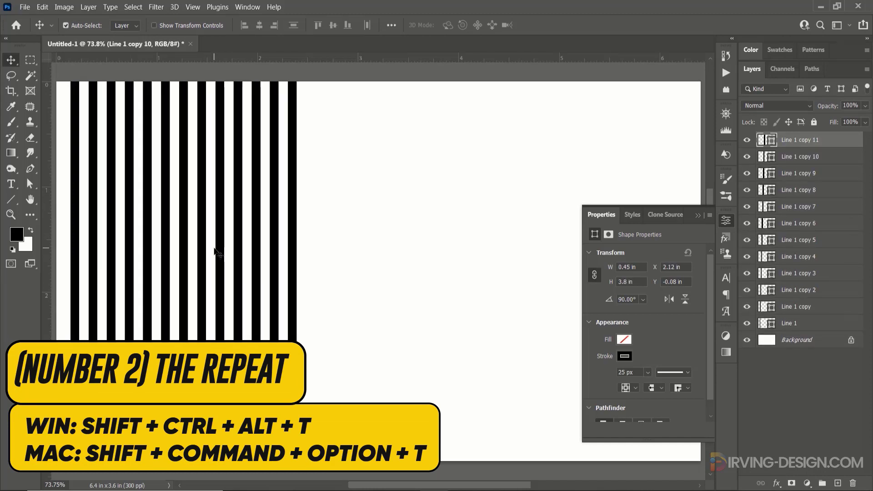
pyautogui.hotkey('shift', 'ctrl', 'alt', 't')
pyautogui.hotkey('shift', 'ctrl', 'alt', 't')
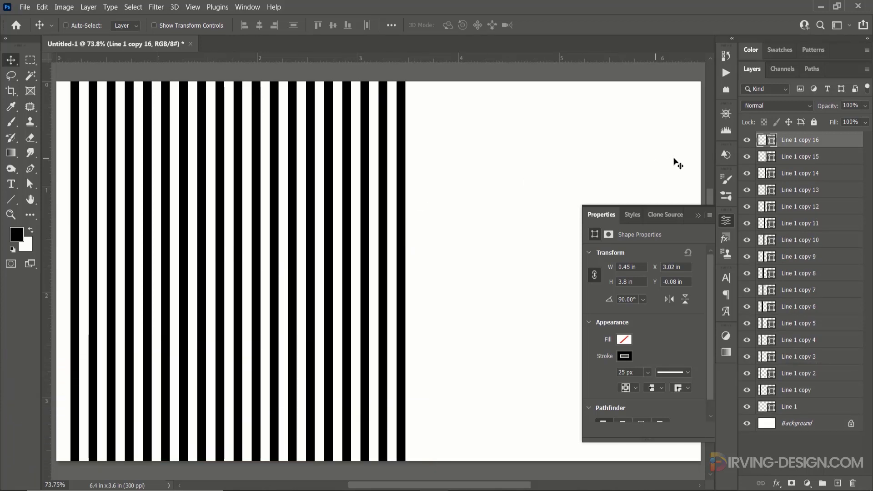
pyautogui.hotkey('shift', 'ctrl', 'alt', 't')
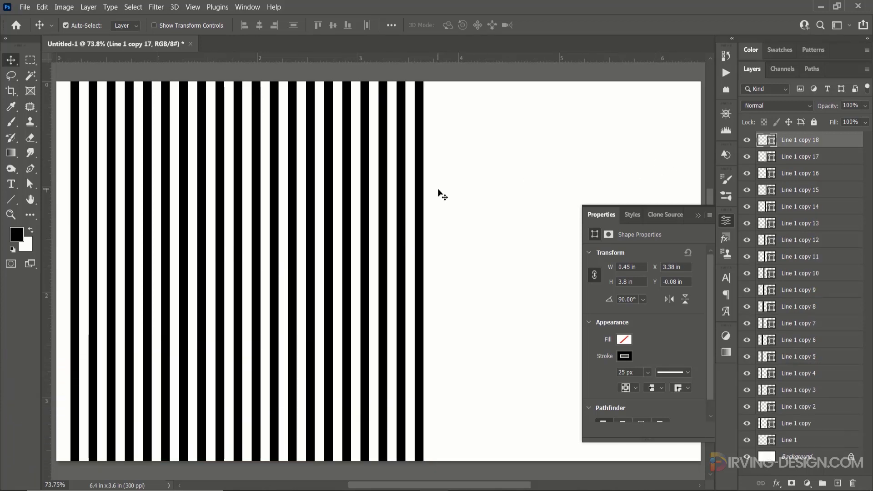
pyautogui.hotkey('shift', 'ctrl', 'alt', 't')
pyautogui.hotkey('shift', 'ctrl', 'alt', 't')
pyautogui.hotkey('shift', 'ctrl', 'alt', 't')
pyautogui.hotkey('shift', 'ctrl', 'alt', 't')
pyautogui.hotkey('shift', 'ctrl', 'alt', 't')
pyautogui.hotkey('shift', 'ctrl', 'alt', 't')
pyautogui.hotkey('shift', 'ctrl', 'alt', 't')
pyautogui.hotkey('shift', 'ctrl', 'alt', 't')
pyautogui.hotkey('shift', 'ctrl', 'alt', 't')
pyautogui.hotkey('shift', 'ctrl', 'alt', 't')
pyautogui.hotkey('shift', 'ctrl', 'alt', 't')
pyautogui.hotkey('shift', 'ctrl', 'alt', 't')
pyautogui.hotkey('shift', 'ctrl', 'alt', 't')
pyautogui.hotkey('shift', 'ctrl', 'alt', 't')
pyautogui.hotkey('shift', 'ctrl', 'alt', 't')
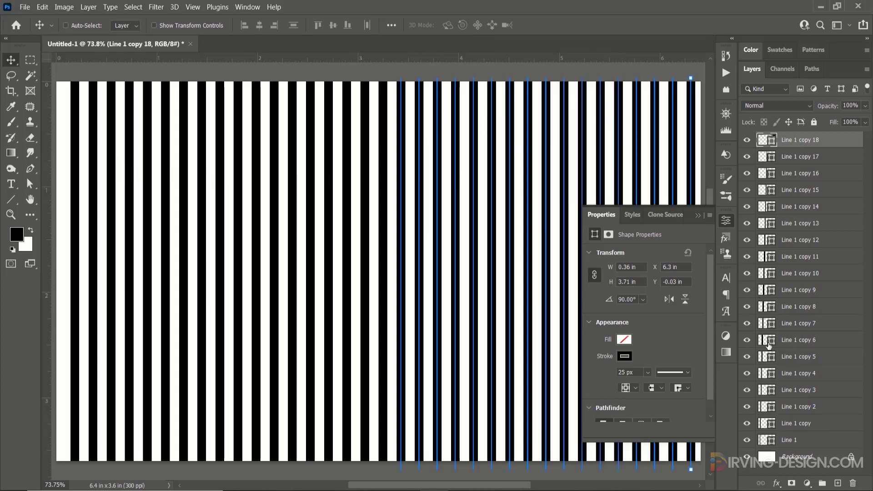
# Delete all the vertical line layers down to Line 1, keeping only the background
pyautogui.keyDown('shift'); pyautogui.click(806, 441); pyautogui.keyUp('shift')
pyautogui.press('Delete')
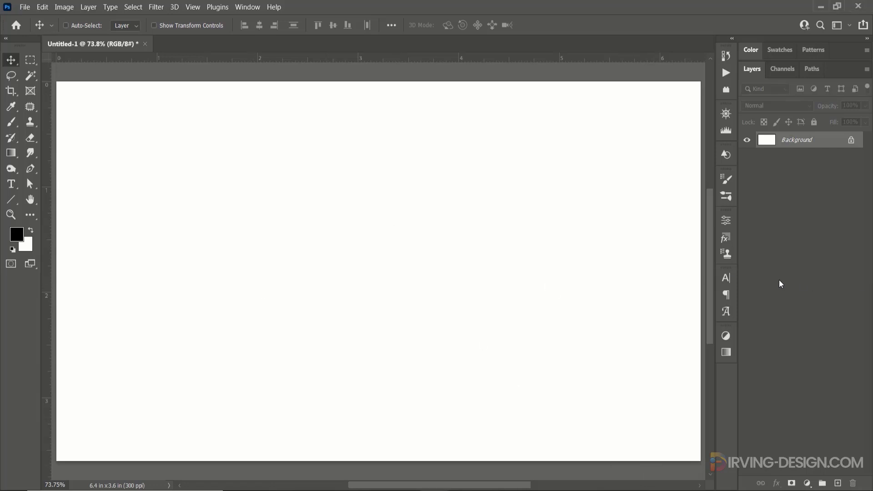
# Draw a circle about 297 px in diameter in the upper-left part of the canvas
pyautogui.click(11, 199)
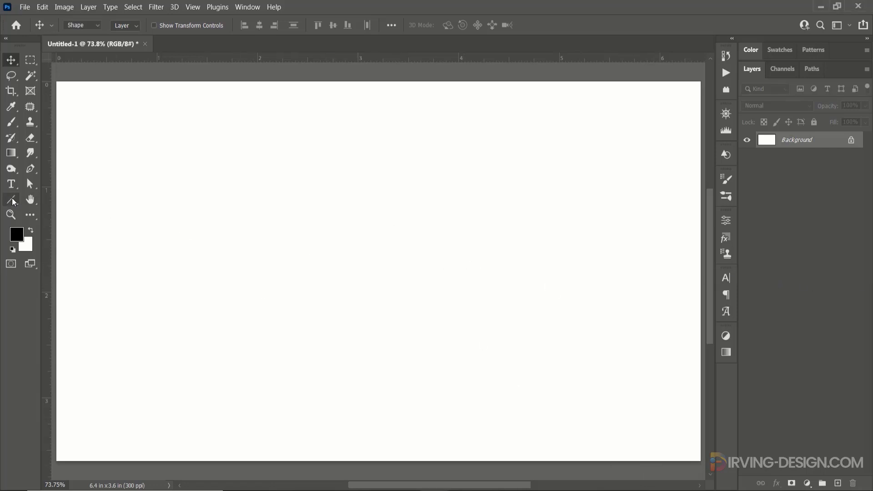
pyautogui.click(36, 210)
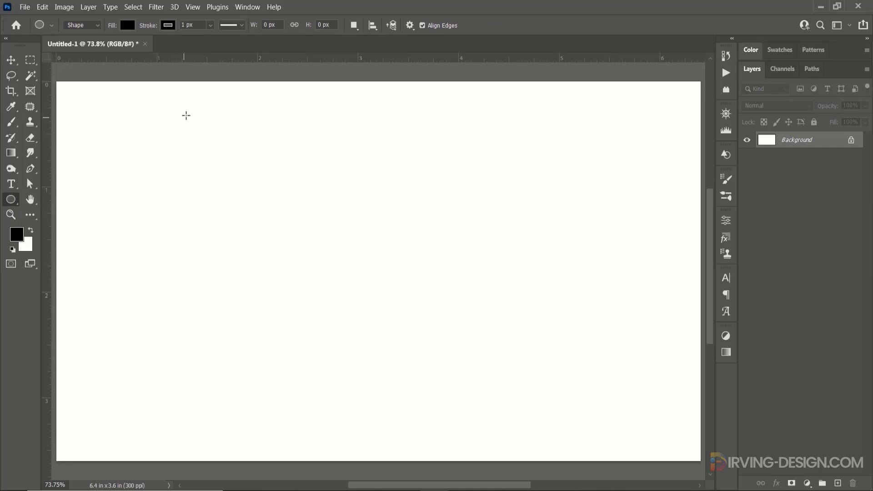
pyautogui.moveTo(187, 115); pyautogui.dragTo(301, 217)
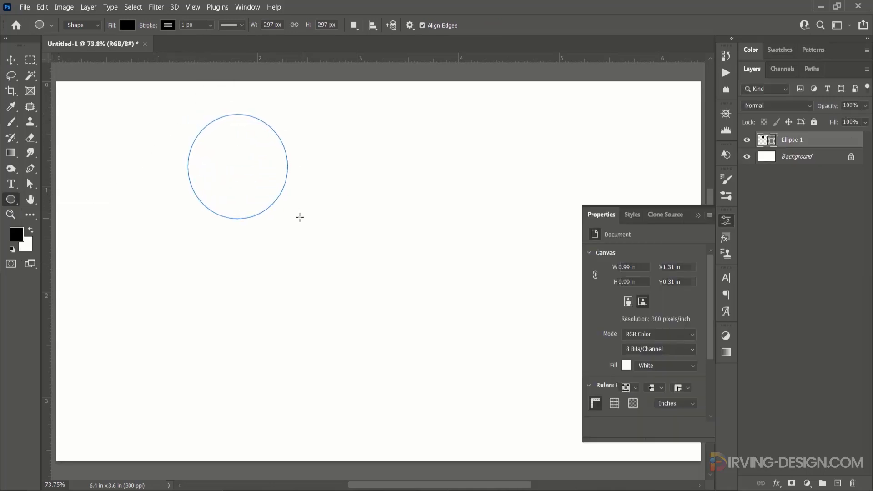
# Set the circle's fill to none and its stroke width to 10 px
pyautogui.click(127, 25)
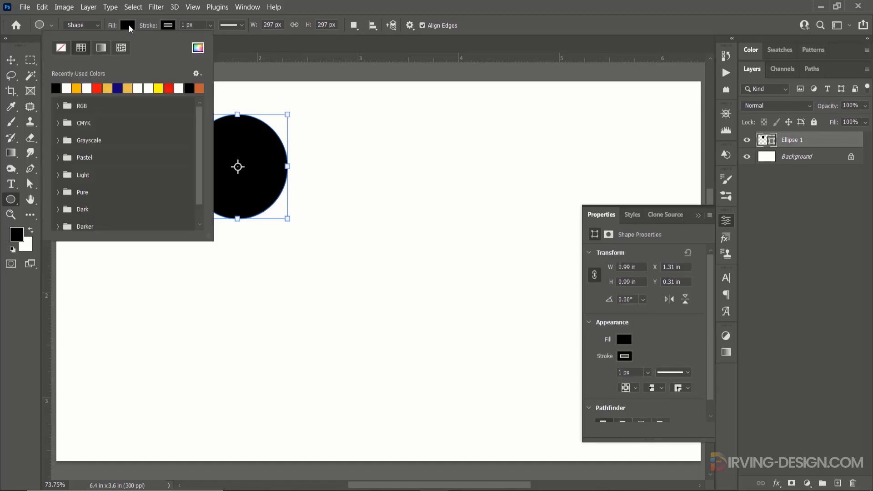
pyautogui.click(61, 51)
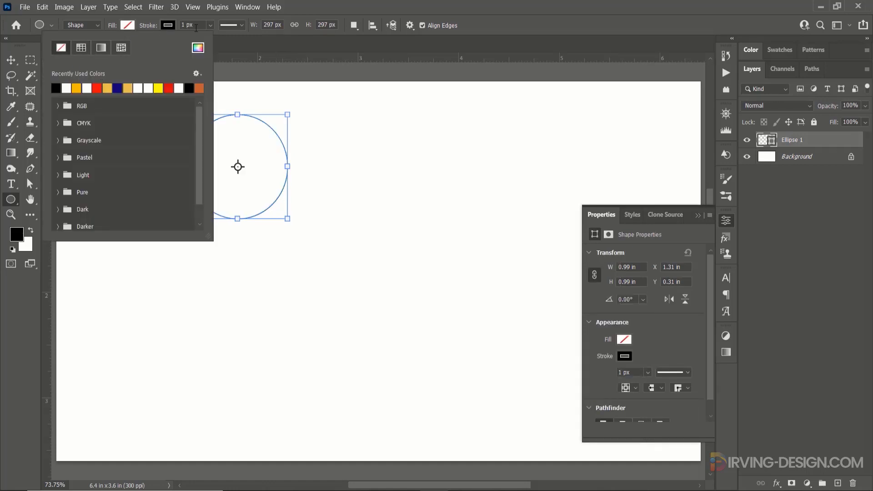
pyautogui.click(174, 28)
pyautogui.write('10')
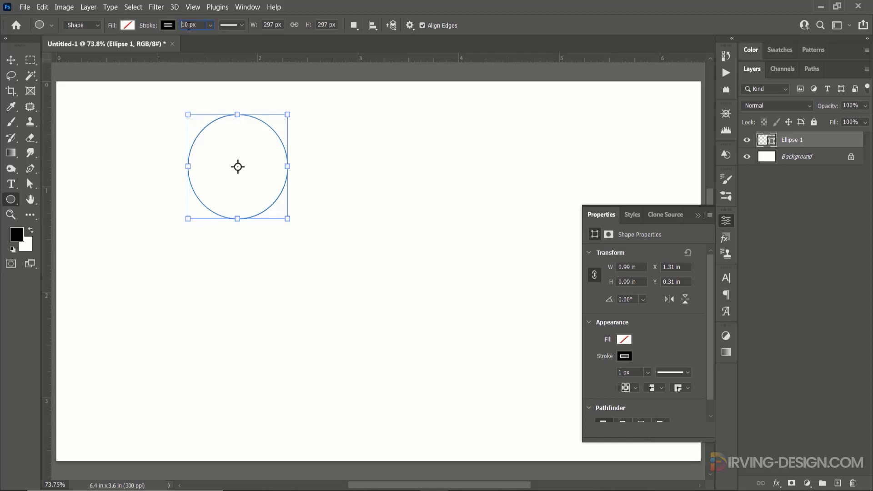
pyautogui.press('Return')
# Move the circle to the upper middle of the canvas and collapse the shape properties
pyautogui.press('v')
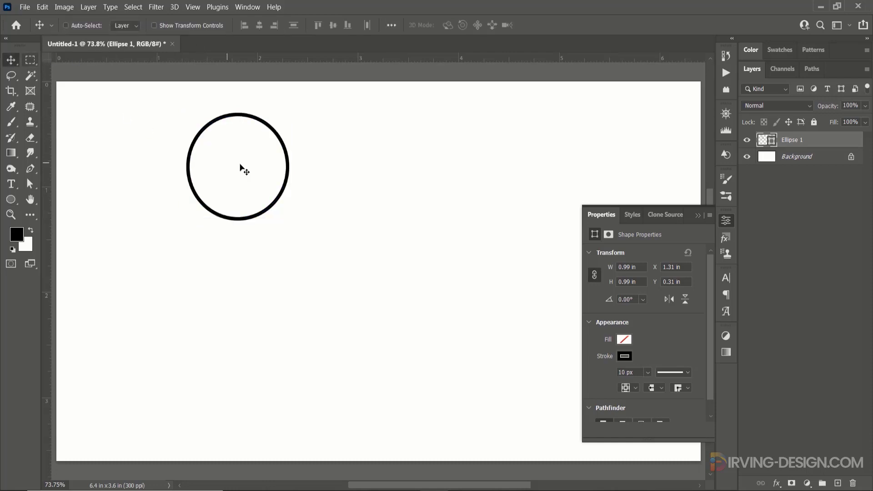
pyautogui.moveTo(293, 171); pyautogui.dragTo(440, 150)
pyautogui.click(698, 215)
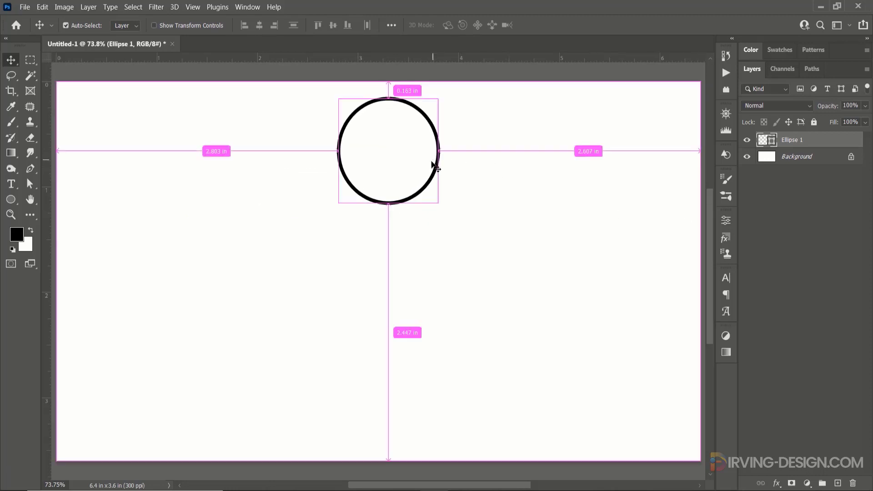
# Duplicate the circle with Free Transform, scaling the copy to 88.08% and shifting it to X 1124.71 px, Y 232.73 px
pyautogui.hotkey('ctrl', 't')
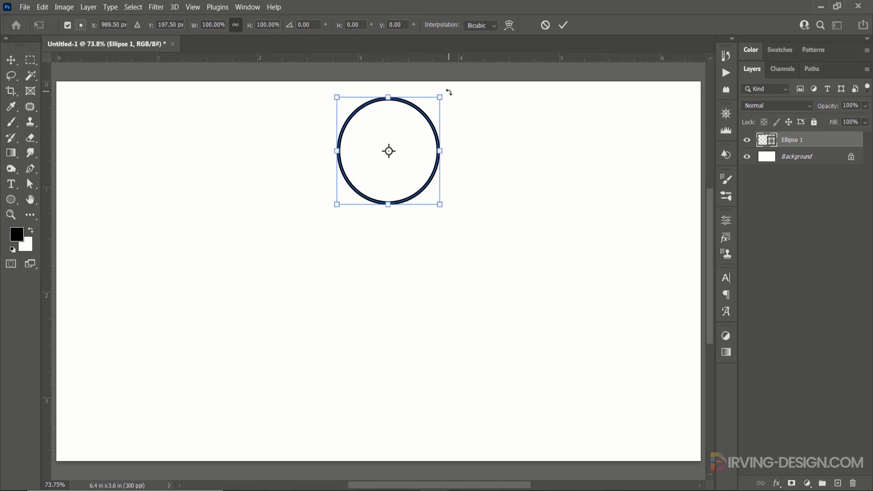
pyautogui.moveTo(440, 96); pyautogui.dragTo(433, 104)
pyautogui.moveTo(417, 144); pyautogui.dragTo(459, 159)
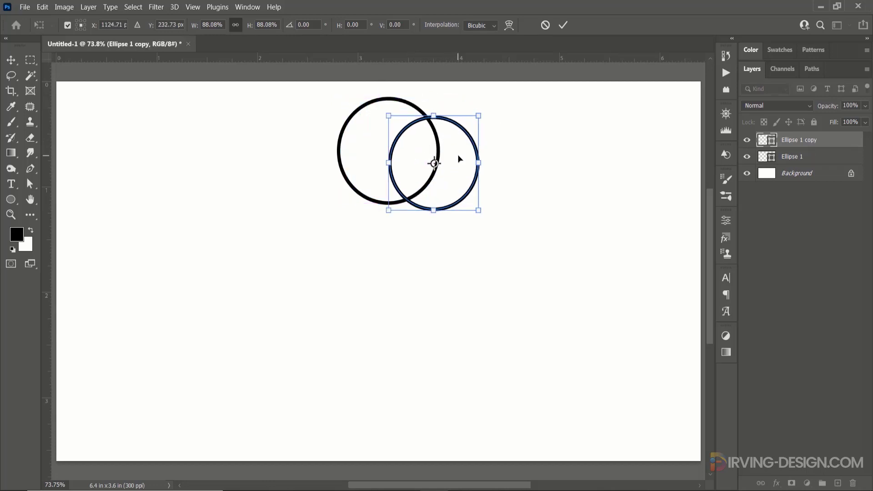
pyautogui.click(563, 25)
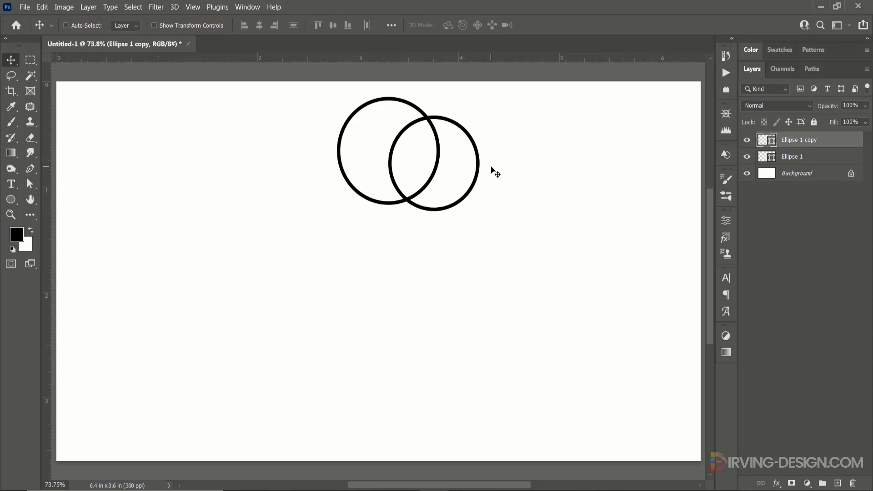
# Repeat the scaled and shifted circle duplication nine more times to form a tapering chain of overlapping circles
pyautogui.hotkey('ctrl', 'shift', 'alt', 't')
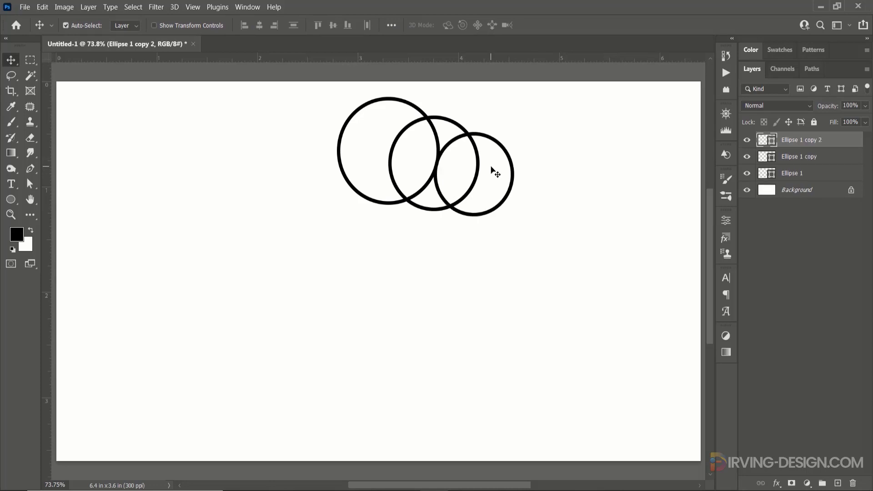
pyautogui.hotkey('ctrl', 'shift', 'alt', 't')
pyautogui.hotkey('ctrl', 'shift', 'alt', 't')
pyautogui.hotkey('ctrl', 'shift', 'alt', 't')
pyautogui.hotkey('ctrl', 'shift', 'alt', 't')
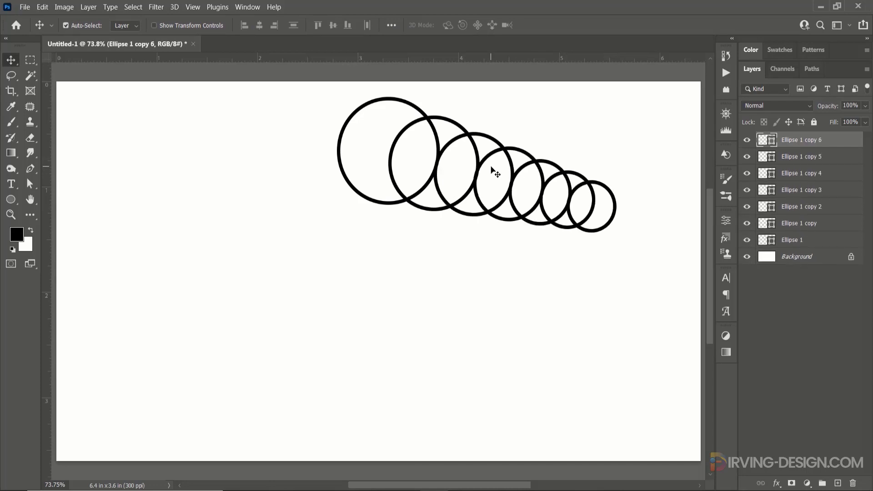
pyautogui.hotkey('ctrl', 'shift', 'alt', 't')
pyautogui.hotkey('ctrl', 'shift', 'alt', 't')
pyautogui.hotkey('ctrl', 'shift', 'alt', 't')
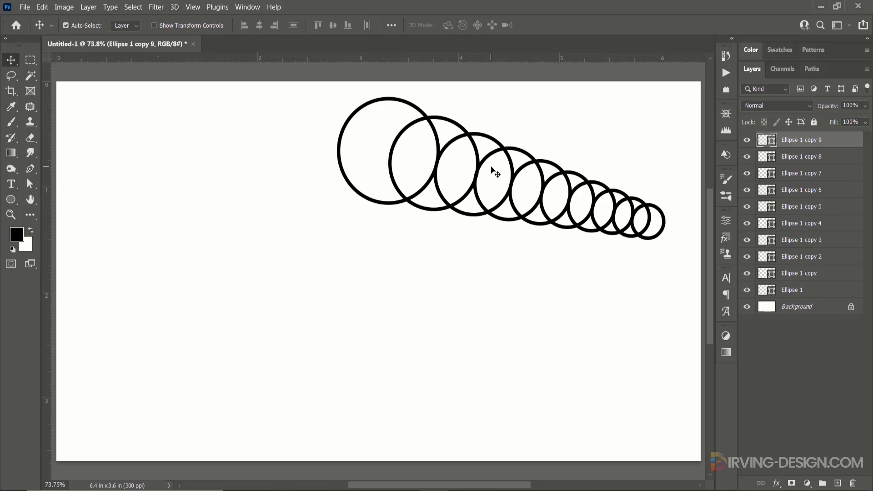
pyautogui.hotkey('ctrl', 'shift', 'alt', 't')
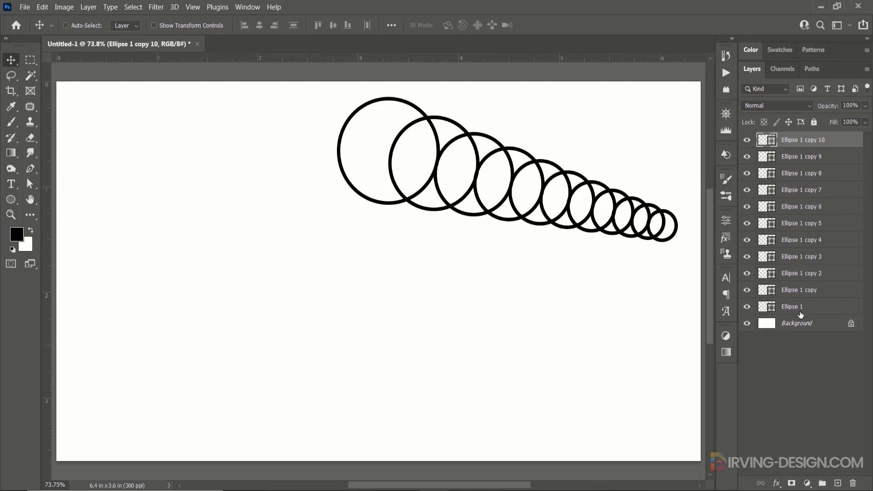
# Delete all the circle layers down to Ellipse 1, keeping only the background
pyautogui.keyDown('shift'); pyautogui.click(799, 310); pyautogui.keyUp('shift')
pyautogui.press('Delete')
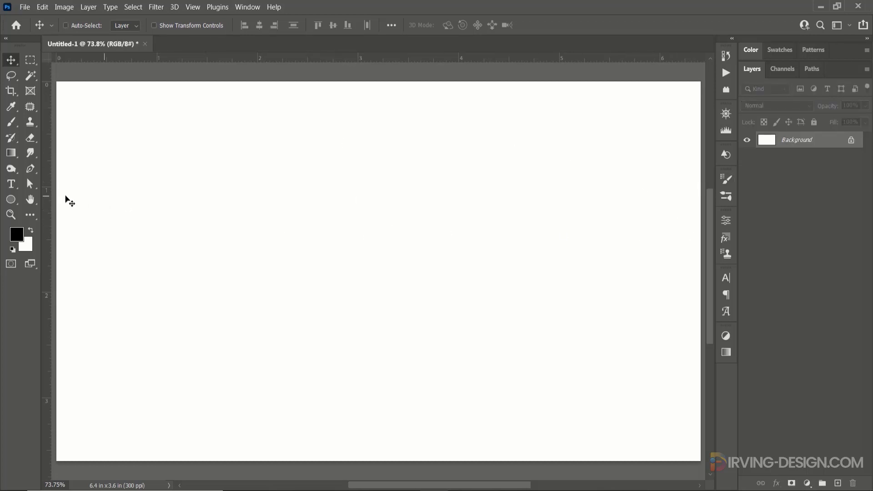
# Draw a triangle about 158.5 px wide and 137.25 px high in the upper middle of the canvas
pyautogui.click(17, 199)
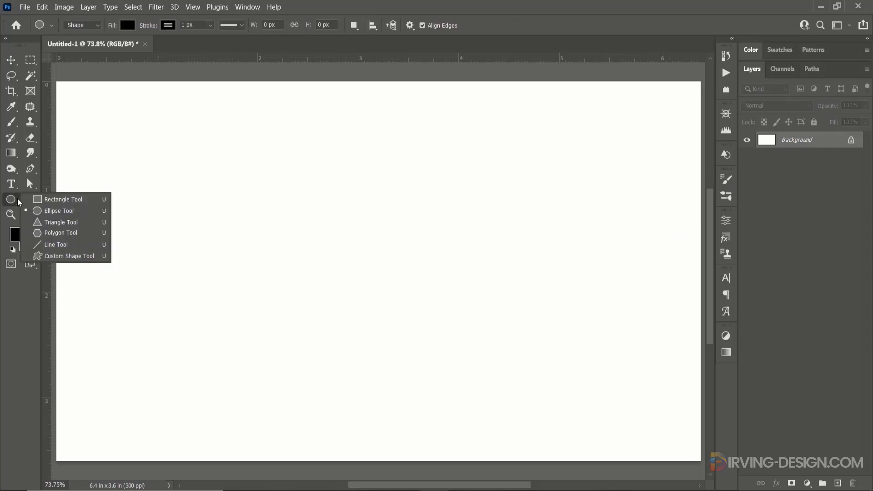
pyautogui.click(48, 222)
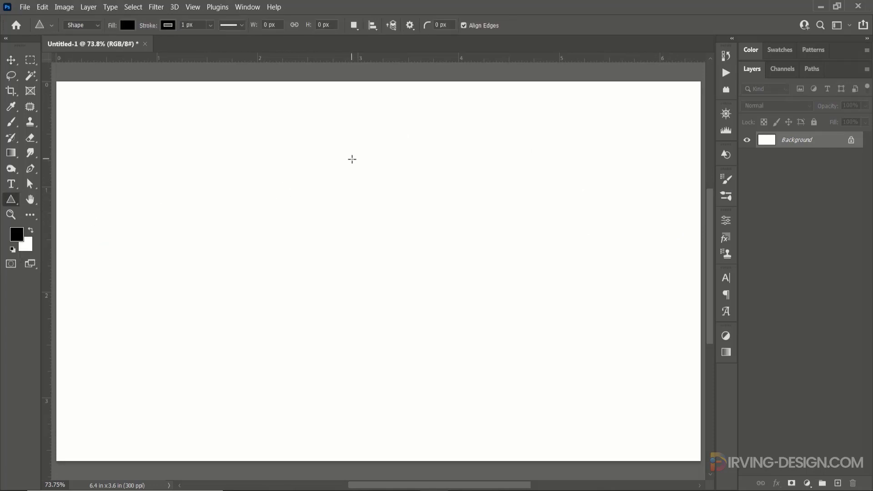
pyautogui.moveTo(340, 140); pyautogui.dragTo(399, 207)
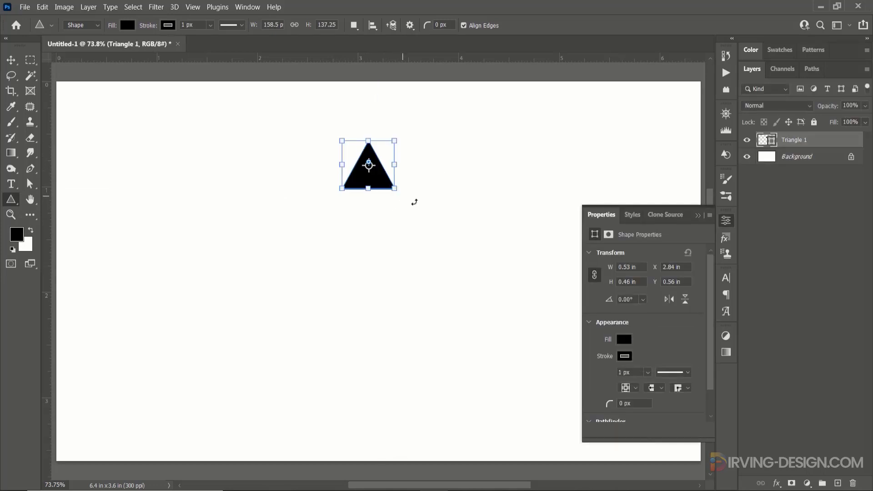
# Set the triangle's fill to none and its stroke width to 5 px
pyautogui.click(622, 341)
pyautogui.click(602, 297)
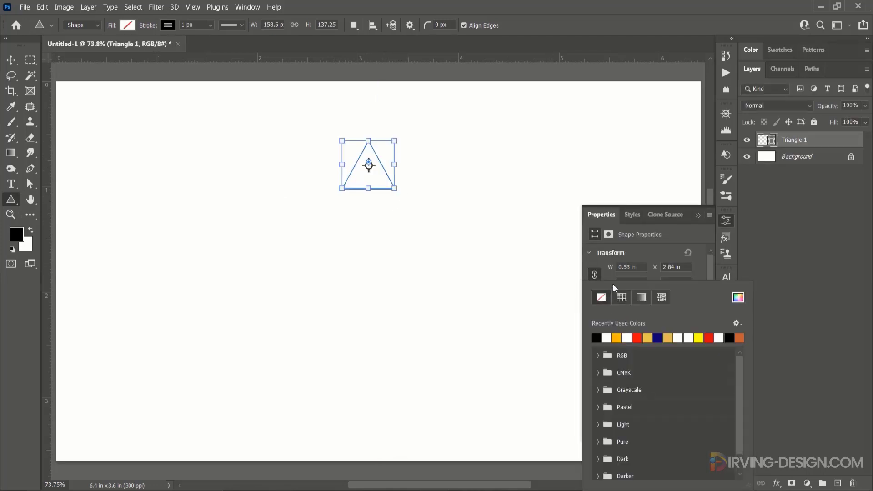
pyautogui.click(675, 242)
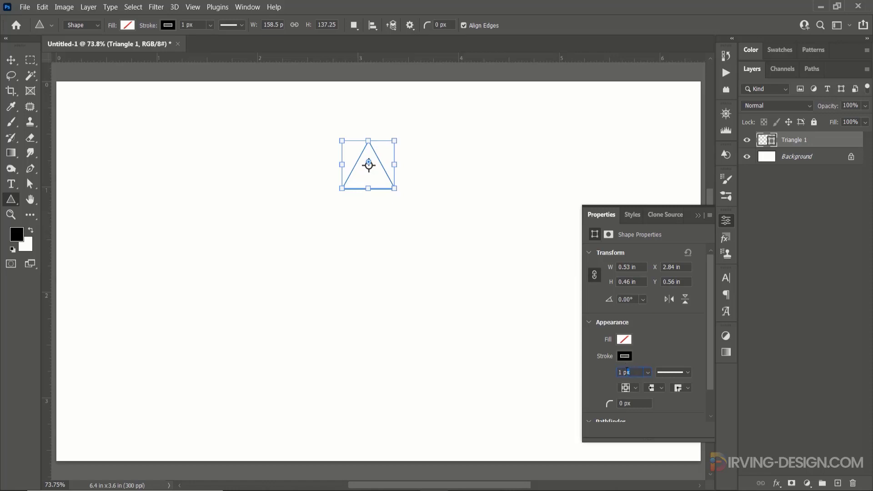
pyautogui.write('5')
pyautogui.press('Return')
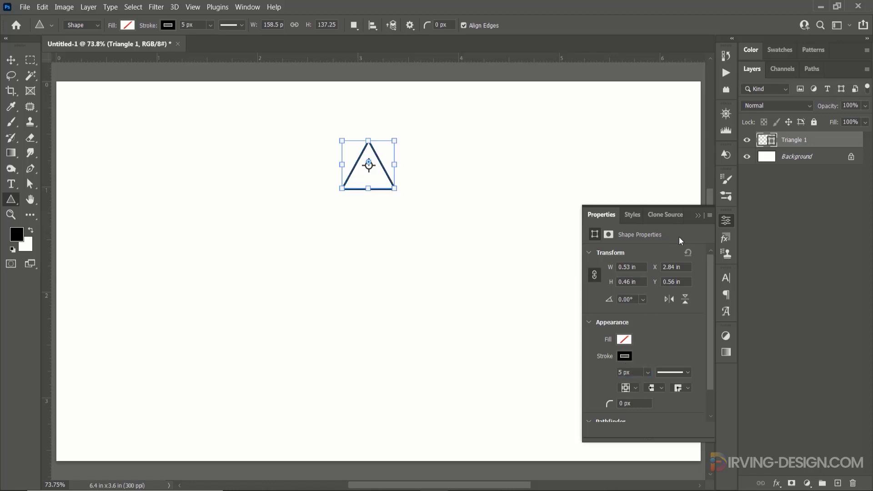
pyautogui.click(13, 60)
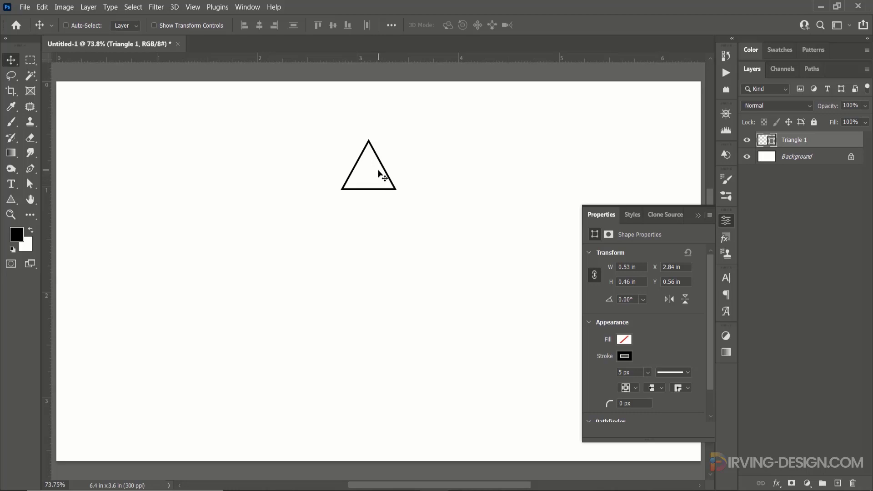
# Start Free Transform on the triangle and toggle its reference point off and back on
pyautogui.hotkey('ctrl', 't')
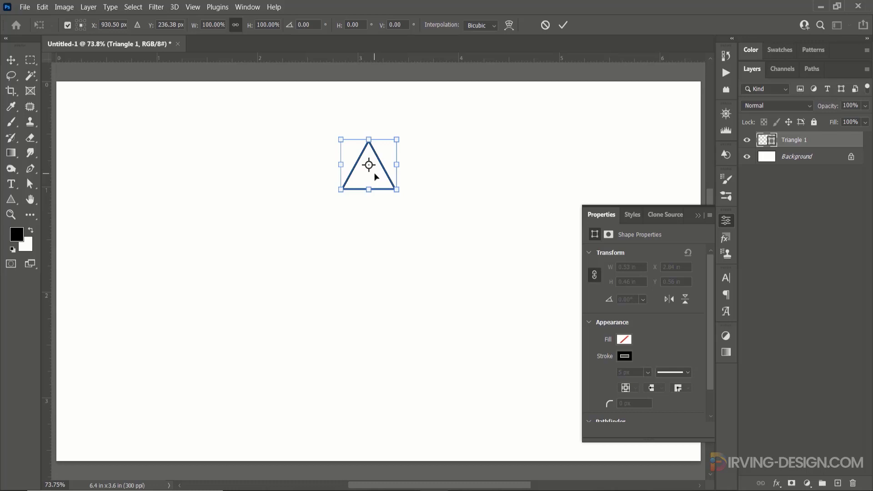
pyautogui.click(68, 25)
pyautogui.click(68, 26)
pyautogui.click(68, 27)
pyautogui.click(68, 26)
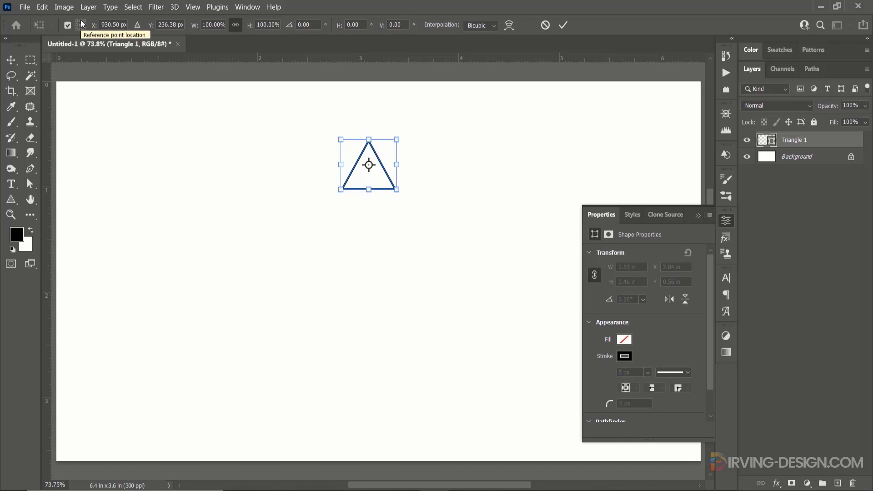
# Start a duplicating Free Transform on the triangle and place its reference point at the bounding box's lower-right corner
pyautogui.hotkey('ctrl', 'alt', 't')
pyautogui.click(82, 22)
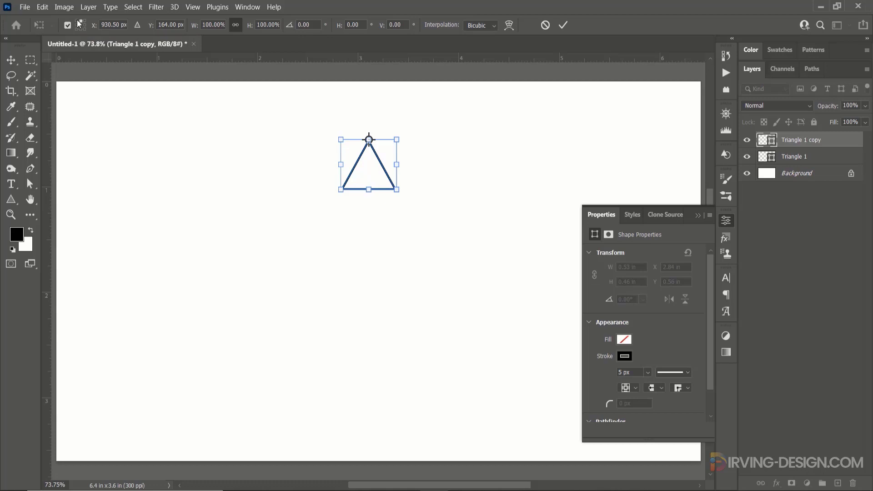
pyautogui.click(82, 28)
pyautogui.click(77, 28)
pyautogui.click(86, 25)
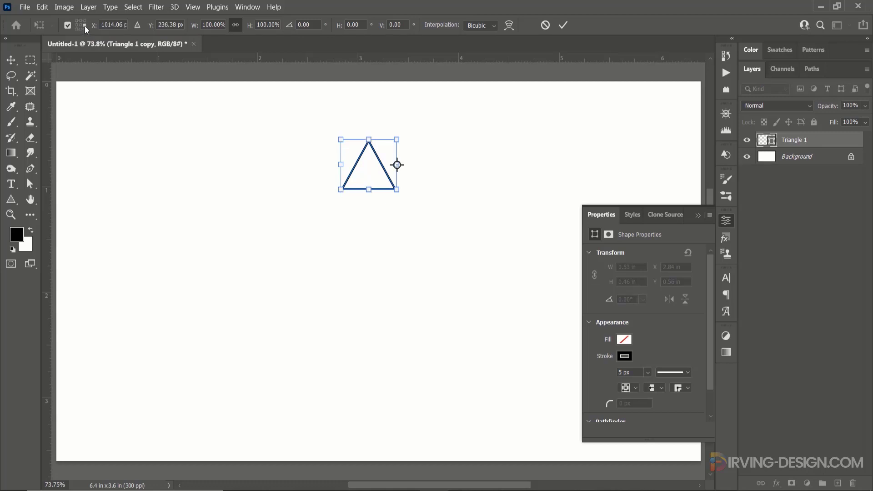
pyautogui.click(85, 29)
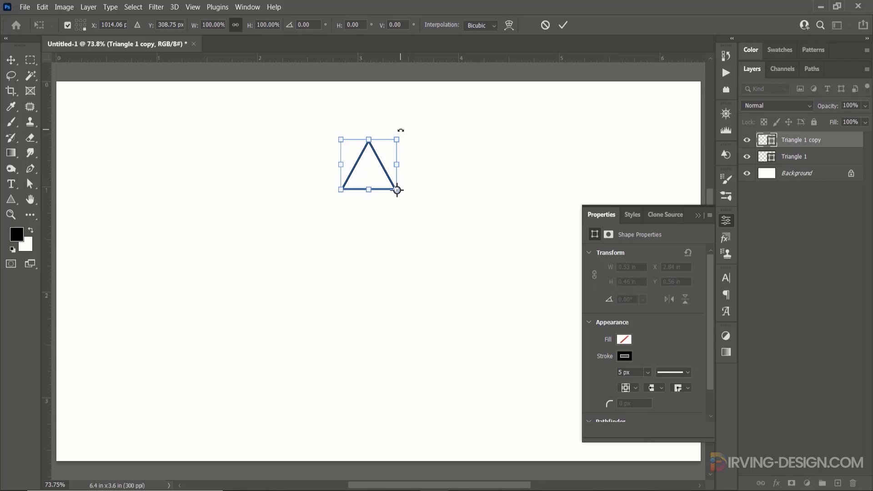
# Rotate the triangle copy 21.31° about its lower-right corner and shift it right to X 1063.11 px, Y 306.25 px
pyautogui.moveTo(400, 131); pyautogui.dragTo(421, 134)
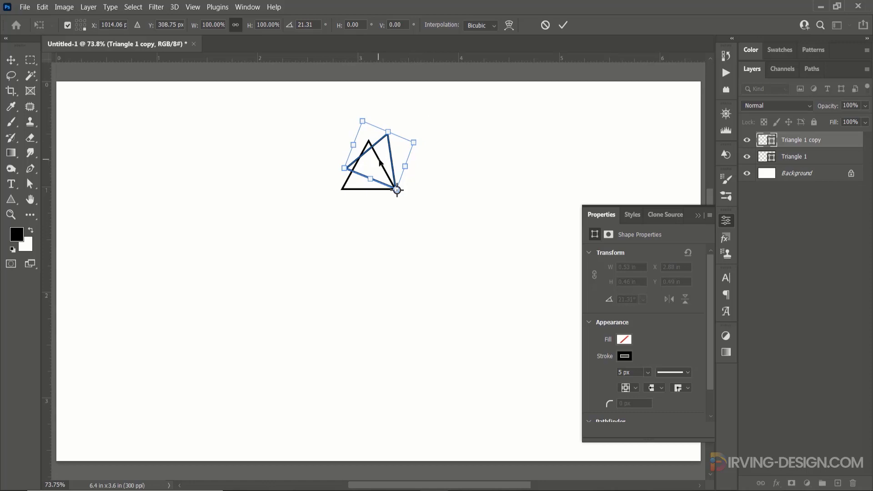
pyautogui.moveTo(380, 163); pyautogui.dragTo(395, 163)
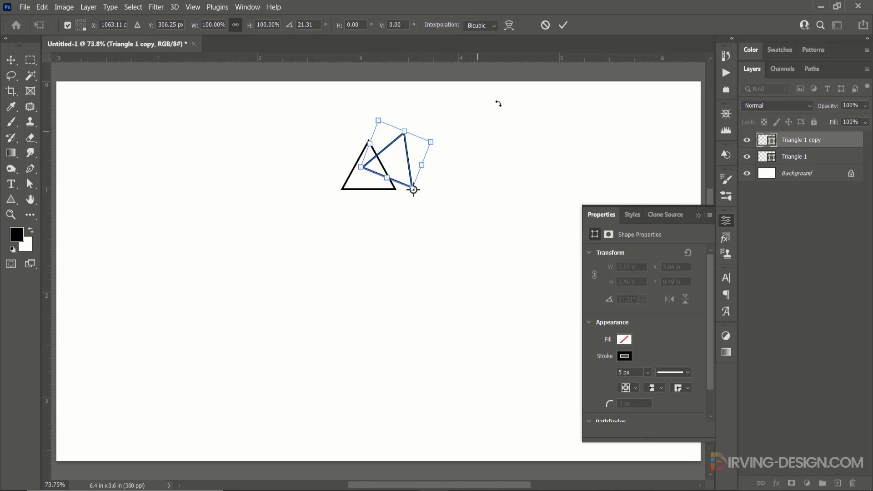
pyautogui.click(563, 26)
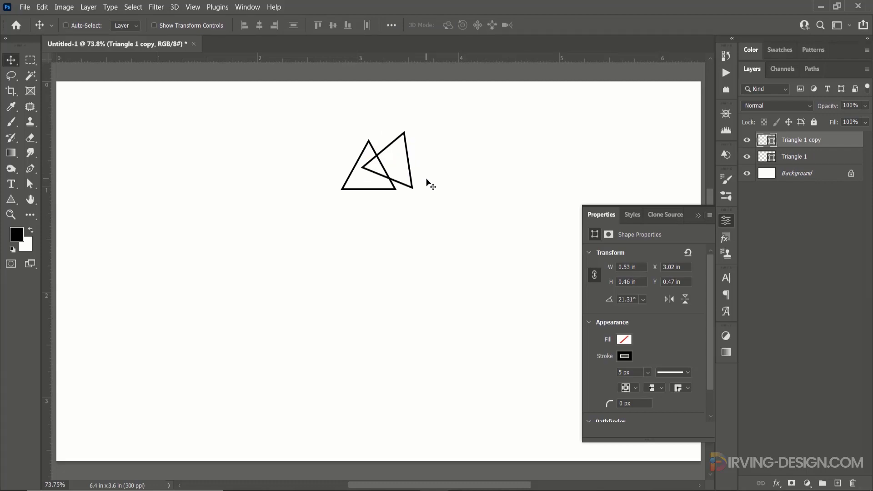
pyautogui.click(726, 220)
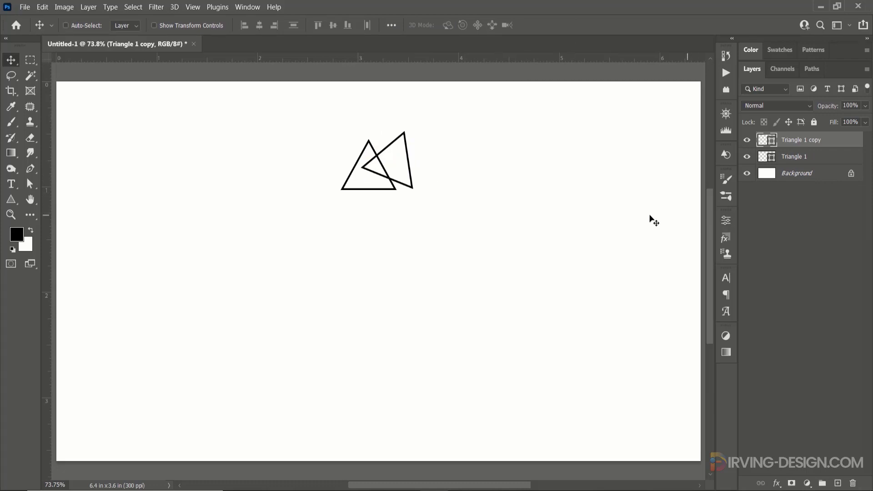
# Repeat the duplicating rotation transform on the triangle until 16 copies close into a full ring
pyautogui.moveTo(548, 205); pyautogui.dragTo(483, 213)
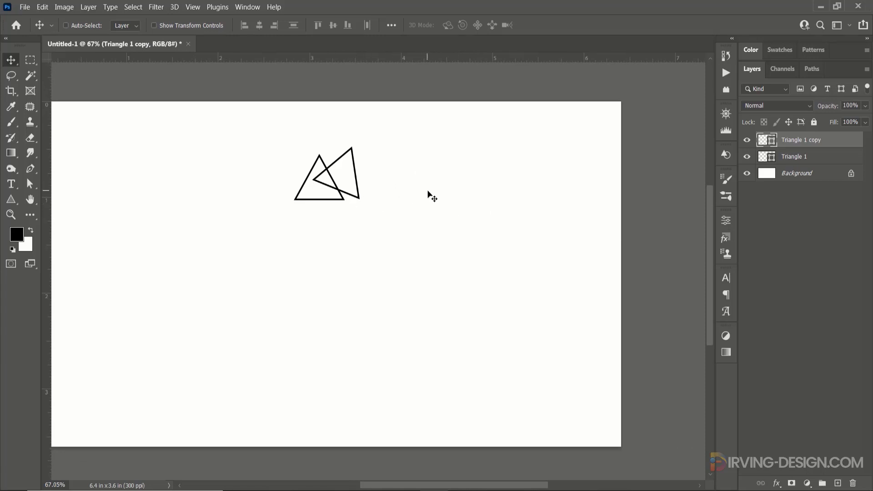
pyautogui.hotkey('ctrl', 'alt', 'shift', 't')
pyautogui.hotkey('ctrl', 'alt', 'shift', 't')
pyautogui.hotkey('ctrl', 'alt', 'shift', 't')
pyautogui.hotkey('ctrl', 'alt', 'shift', 't')
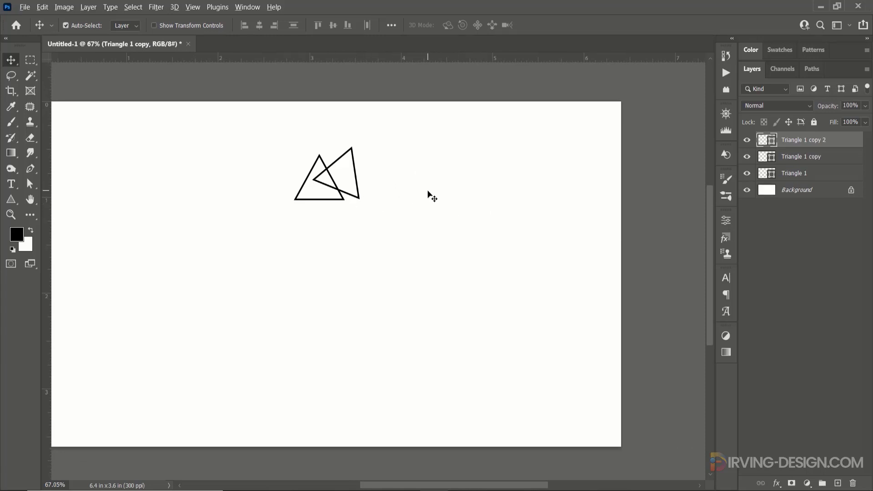
pyautogui.hotkey('ctrl', 'alt', 'shift', 't')
pyautogui.hotkey('ctrl', 'alt', 'shift', 't')
pyautogui.hotkey('ctrl', 'alt', 'shift', 't')
pyautogui.hotkey('ctrl', 'alt', 'shift', 't')
pyautogui.hotkey('ctrl', 'alt', 'shift', 't')
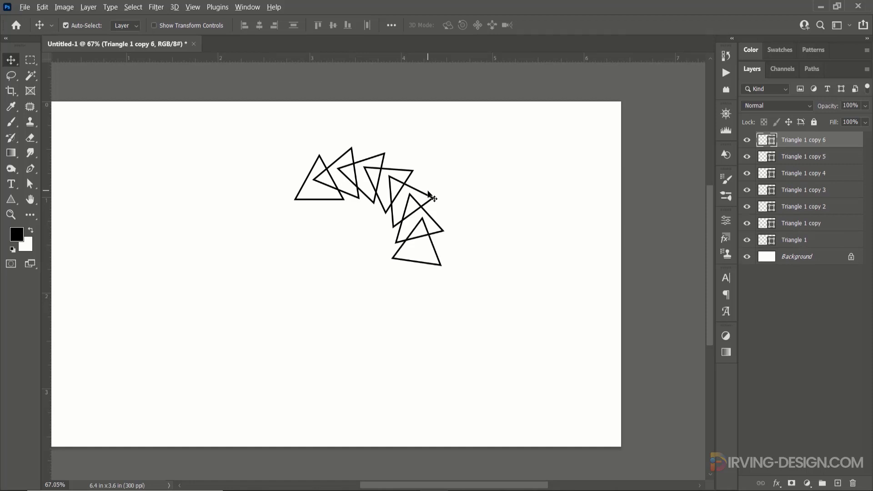
pyautogui.hotkey('ctrl', 'alt', 'shift', 't')
pyautogui.hotkey('ctrl', 'alt', 'shift', 't')
pyautogui.hotkey('ctrl', 'alt', 'shift', 't')
pyautogui.hotkey('ctrl', 'alt', 'shift', 't')
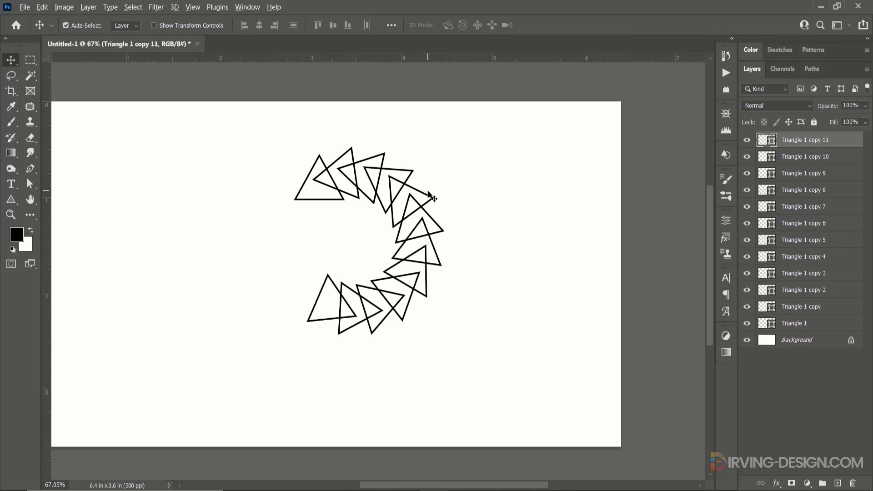
pyautogui.hotkey('ctrl', 'alt', 'shift', 't')
pyautogui.hotkey('ctrl', 'alt', 'shift', 't')
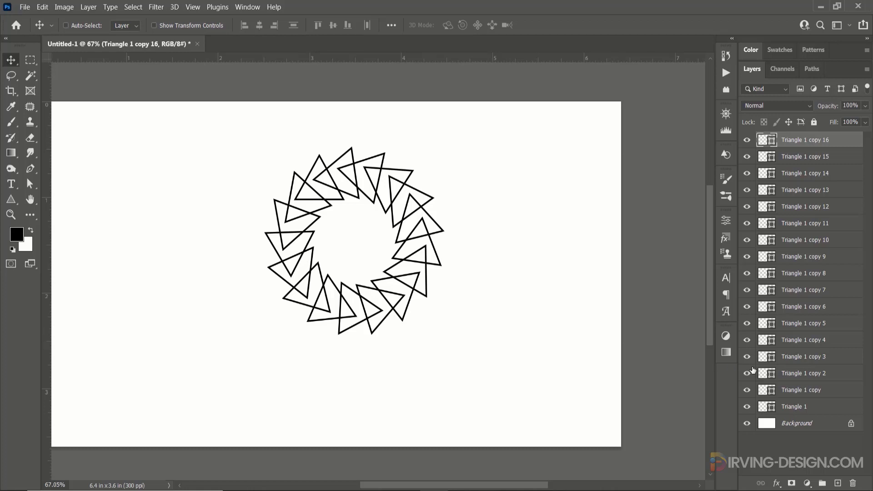
# Select all the triangle layers and try combining them with Merge Shapes, undoing the merge but keeping the layers selected
pyautogui.keyDown('shift'); pyautogui.click(823, 413); pyautogui.keyUp('shift')
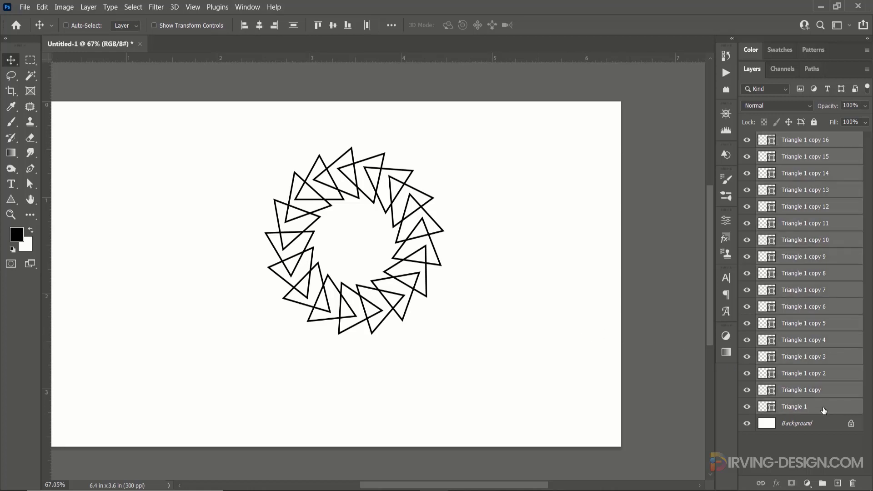
pyautogui.rightClick(823, 412)
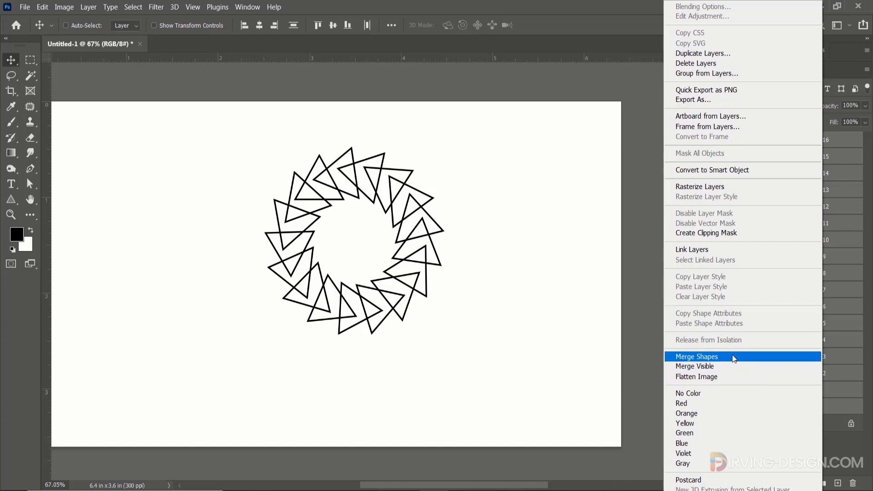
pyautogui.click(718, 359)
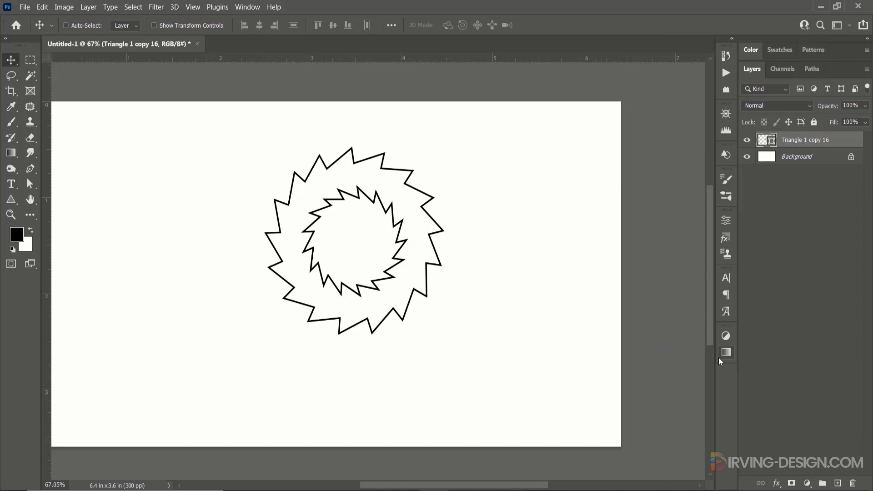
pyautogui.click(725, 352)
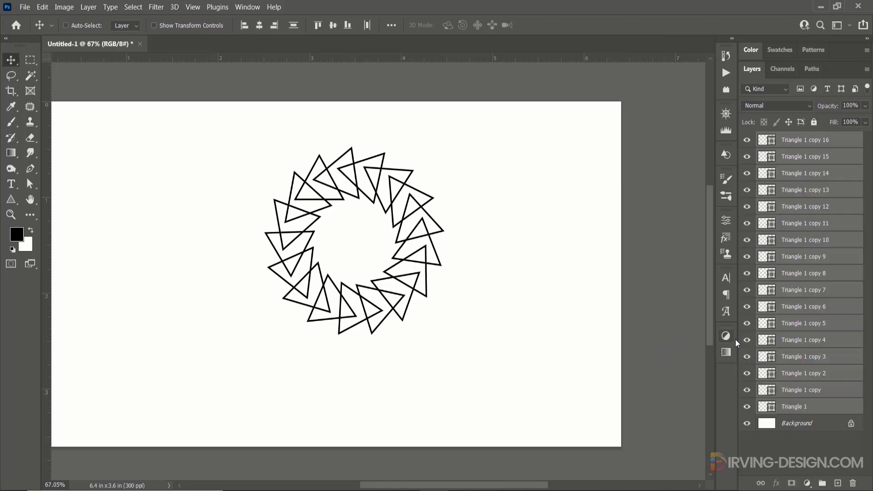
# Rasterize the selected triangle layers and merge them into one layer, moving the merged ring slightly down and left
pyautogui.rightClick(836, 357)
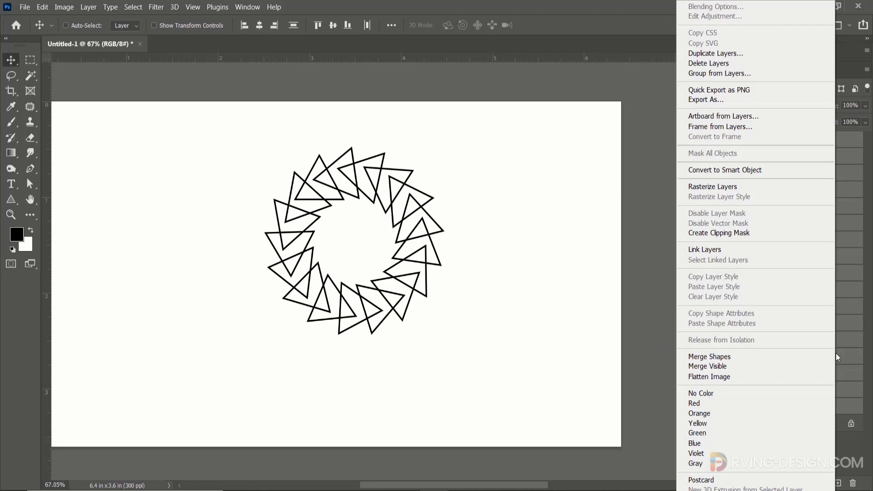
pyautogui.click(748, 189)
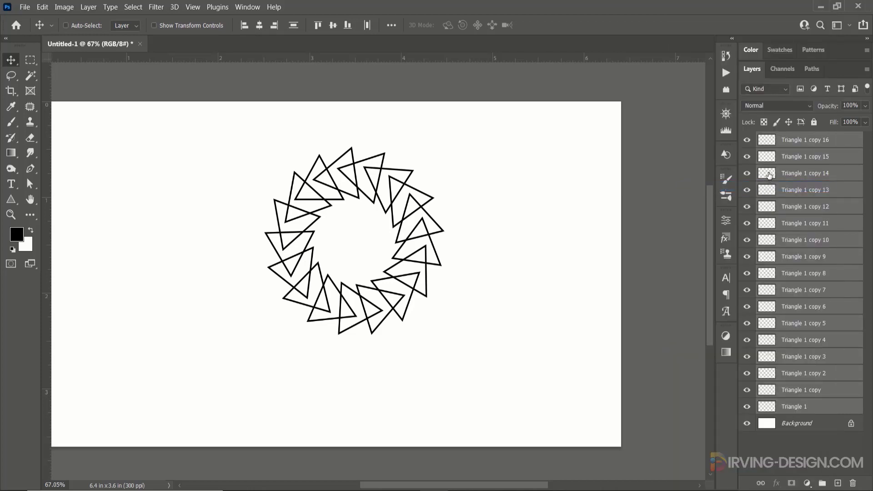
pyautogui.rightClick(784, 186)
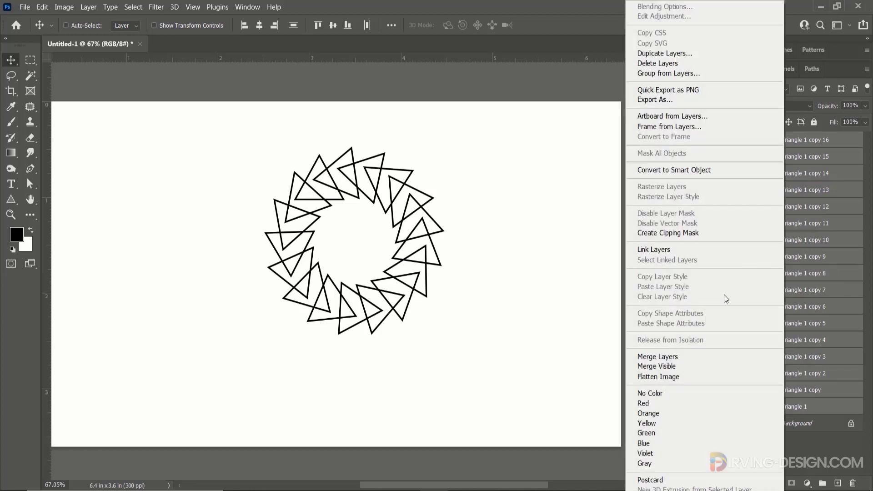
pyautogui.click(663, 357)
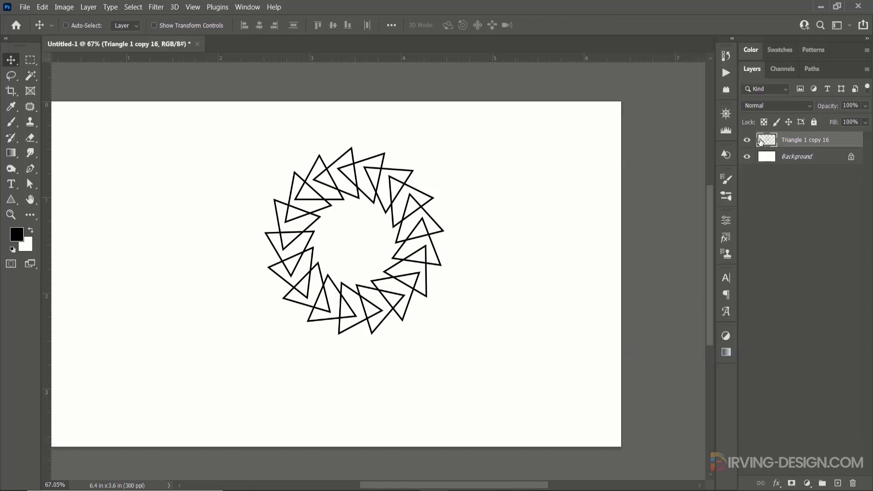
pyautogui.moveTo(389, 238); pyautogui.dragTo(364, 259)
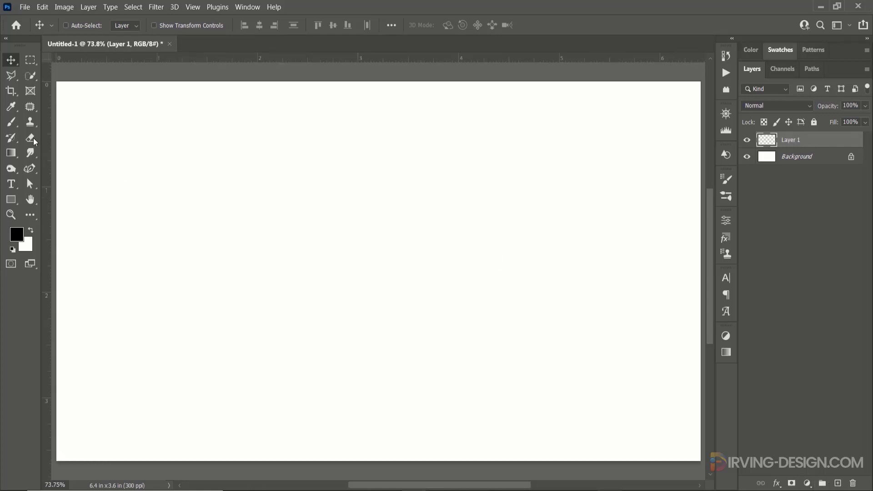
# Paint a short horizontal wavy black stroke on Layer 1, left of the canvas centre, with the 18 px brush
pyautogui.click(12, 123)
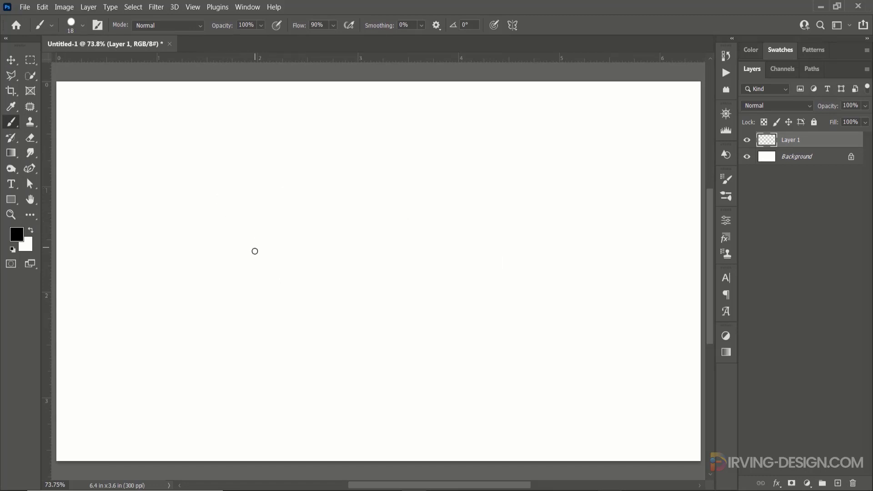
pyautogui.moveTo(253, 250); pyautogui.dragTo(296, 249)
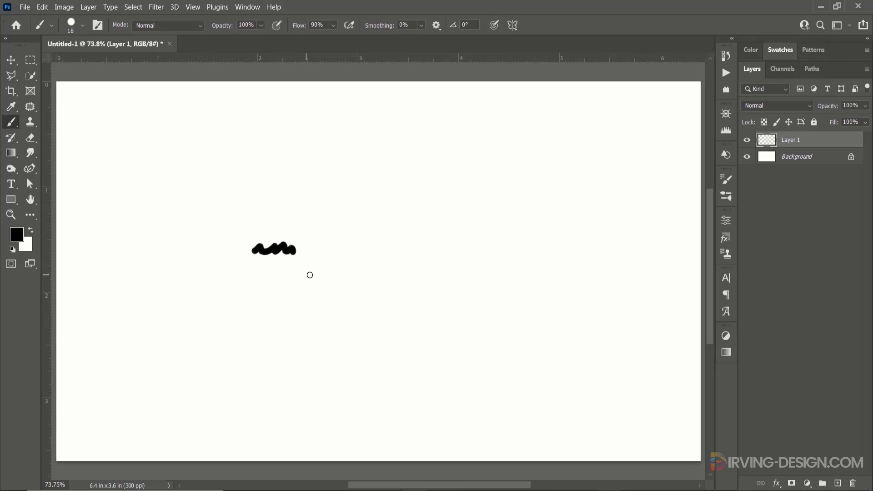
pyautogui.click(11, 59)
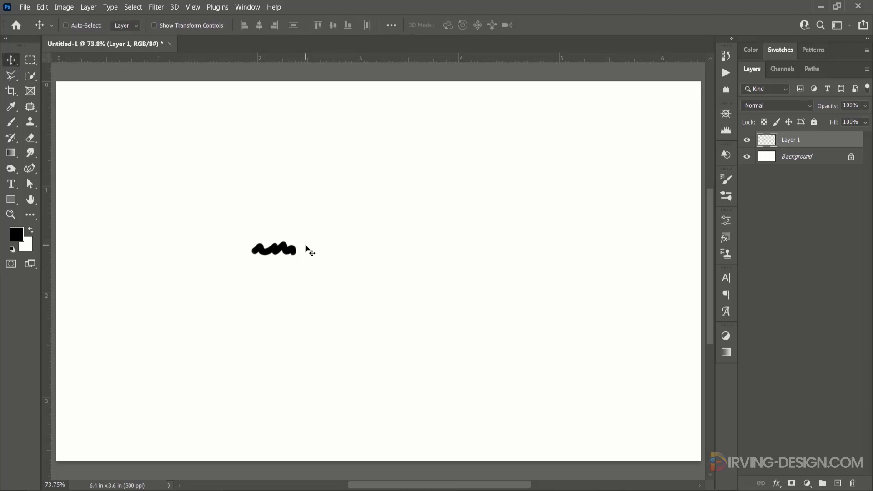
# Duplicate the wavy stroke with Free Transform, placing the copy just above the original and rotated slightly clockwise
pyautogui.hotkey('ctrl', 'alt', 't')
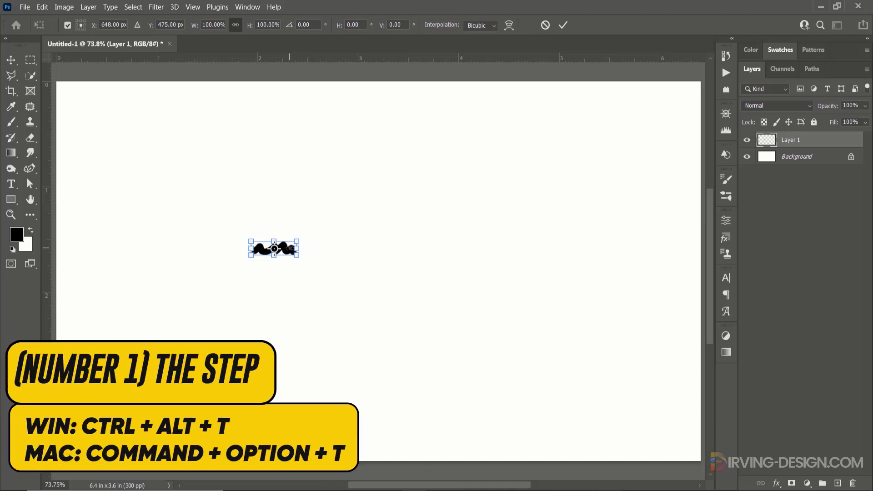
pyautogui.moveTo(289, 249)
pyautogui.mouseDown()
pyautogui.moveTo(302, 205)
pyautogui.moveTo(307, 214)
pyautogui.moveTo(292, 227)
pyautogui.mouseUp()
pyautogui.click(563, 25)
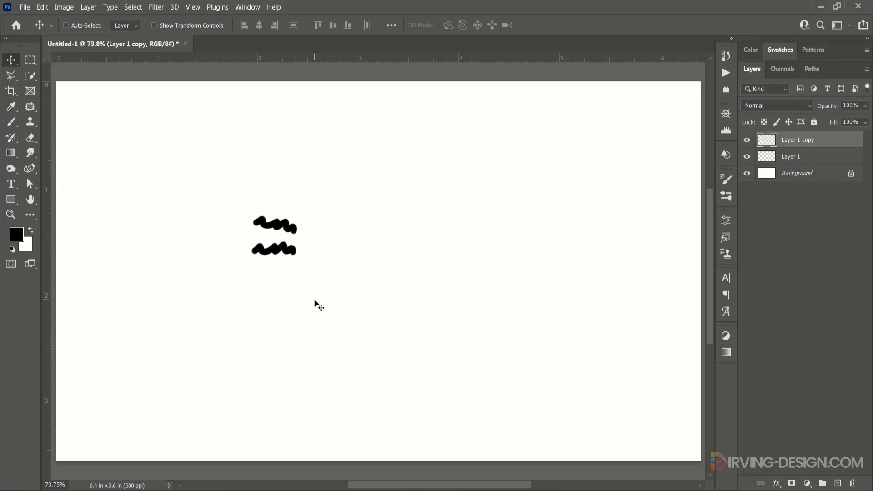
# Repeat the duplicating transform on the wavy stroke until 34 copies form a complete circle
pyautogui.press('ctrl')
pyautogui.hotkey('ctrl', 'alt', 'shift', 't')
pyautogui.hotkey('ctrl', 'alt', 'shift', 't')
pyautogui.hotkey('ctrl', 'alt', 'shift', 't')
pyautogui.hotkey('ctrl', 'alt', 'shift', 't')
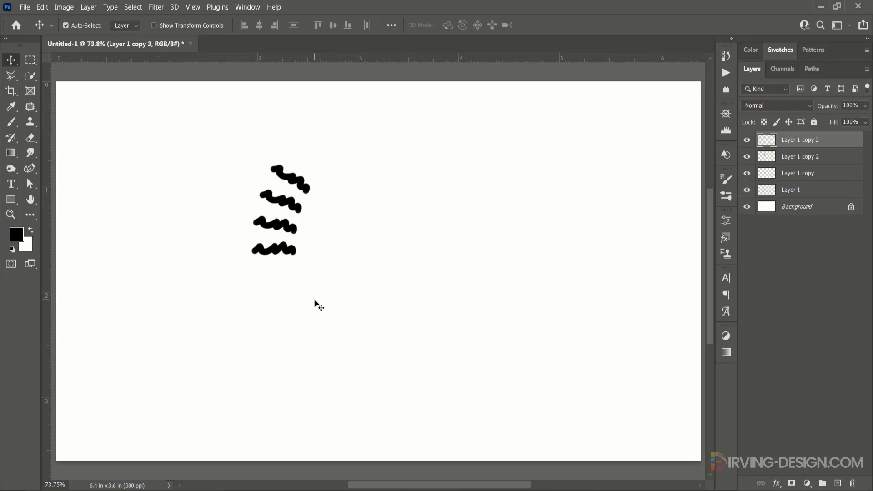
pyautogui.hotkey('ctrl', 'alt', 'shift', 't')
pyautogui.hotkey('ctrl', 'alt', 'shift', 't')
pyautogui.hotkey('ctrl', 'alt', 'shift', 't')
pyautogui.hotkey('ctrl', 'alt', 'shift', 't')
pyautogui.hotkey('ctrl', 'alt', 'shift', 't')
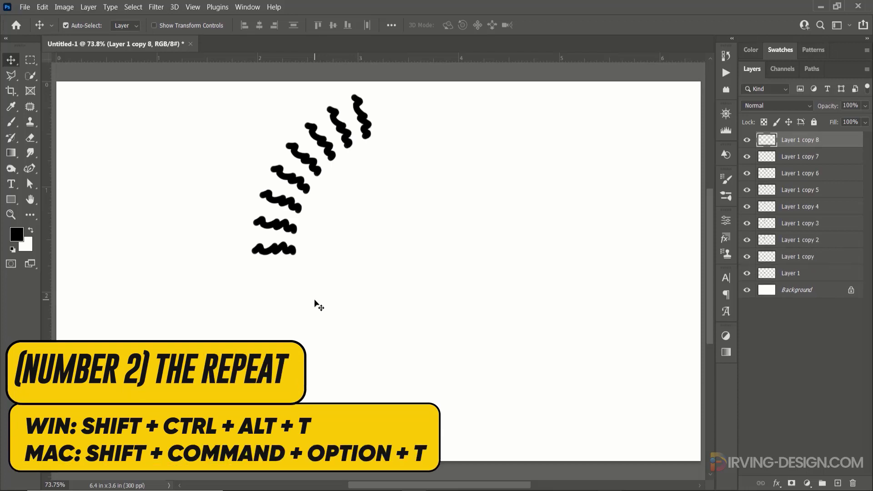
pyautogui.hotkey('ctrl', 'alt', 'shift', 't')
pyautogui.hotkey('ctrl', 'alt', 'shift', 't')
pyautogui.hotkey('ctrl', 'alt', 'shift', 't')
pyautogui.hotkey('ctrl', 'alt', 'shift', 't')
pyautogui.hotkey('ctrl', 'alt', 'shift', 't')
pyautogui.hotkey('ctrl', 'alt', 'shift', 't')
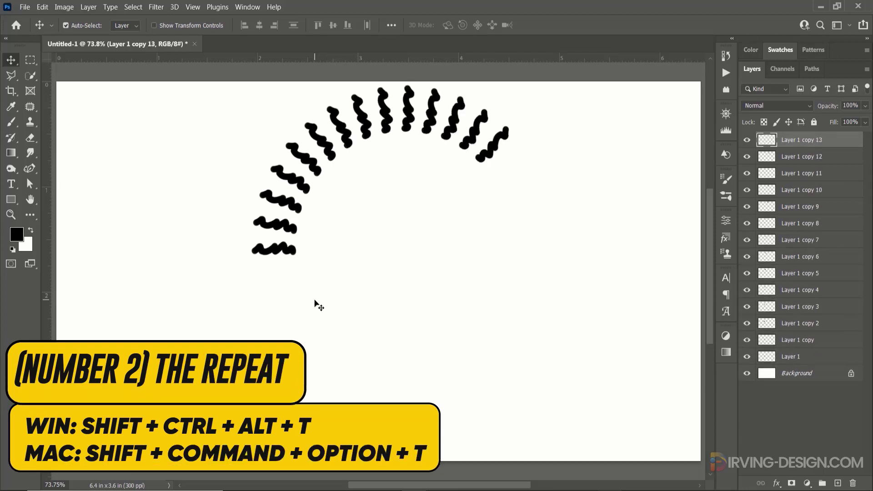
pyautogui.hotkey('ctrl', 'alt', 'shift', 't')
pyautogui.hotkey('ctrl', 'alt', 'shift', 't')
pyautogui.hotkey('ctrl', 'alt', 'shift', 't')
pyautogui.hotkey('ctrl', 'alt', 'shift', 't')
pyautogui.hotkey('ctrl', 'alt', 'shift', 't')
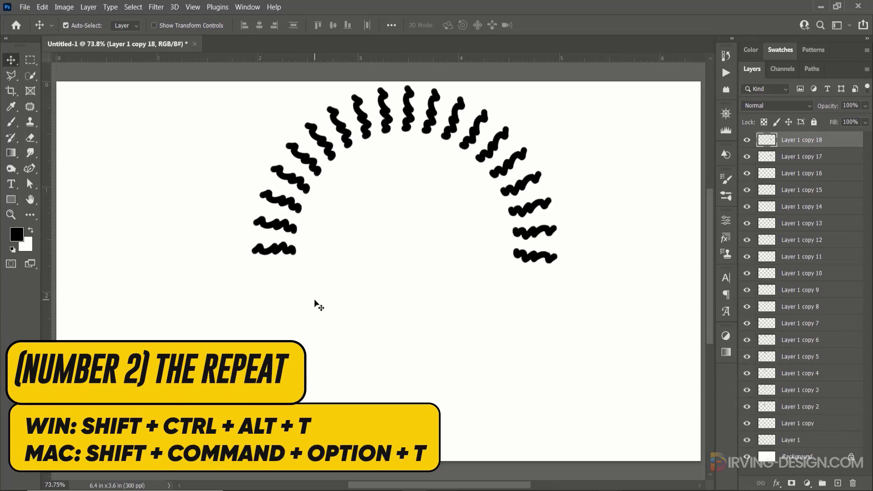
pyautogui.hotkey('ctrl', 'alt', 'shift', 't')
pyautogui.hotkey('ctrl', 'alt', 'shift', 't')
pyautogui.hotkey('ctrl', 'alt', 'shift', 't')
pyautogui.hotkey('ctrl', 'alt', 'shift', 't')
pyautogui.hotkey('ctrl', 'alt', 'shift', 't')
pyautogui.hotkey('ctrl', 'alt', 'shift', 't')
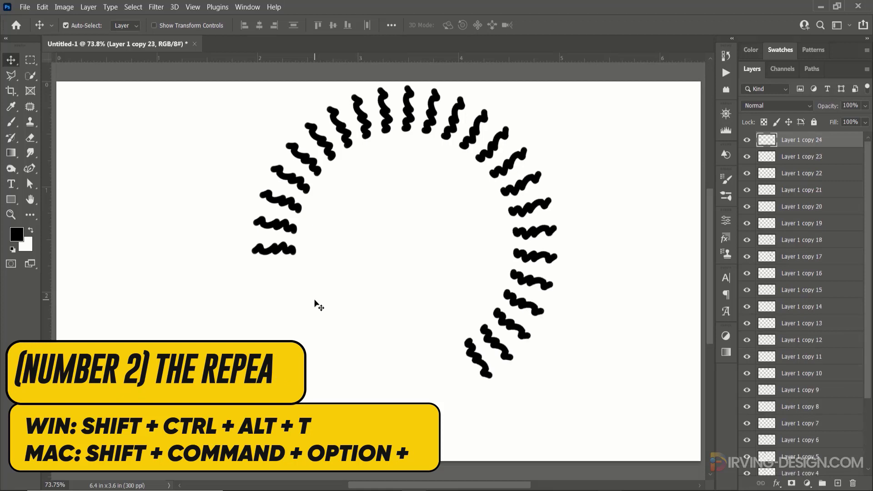
pyautogui.hotkey('ctrl', 'alt', 'shift', 't')
pyautogui.hotkey('ctrl', 'alt', 'shift', 't')
pyautogui.hotkey('ctrl', 'alt', 'shift', 't')
pyautogui.hotkey('ctrl', 'alt', 'shift', 't')
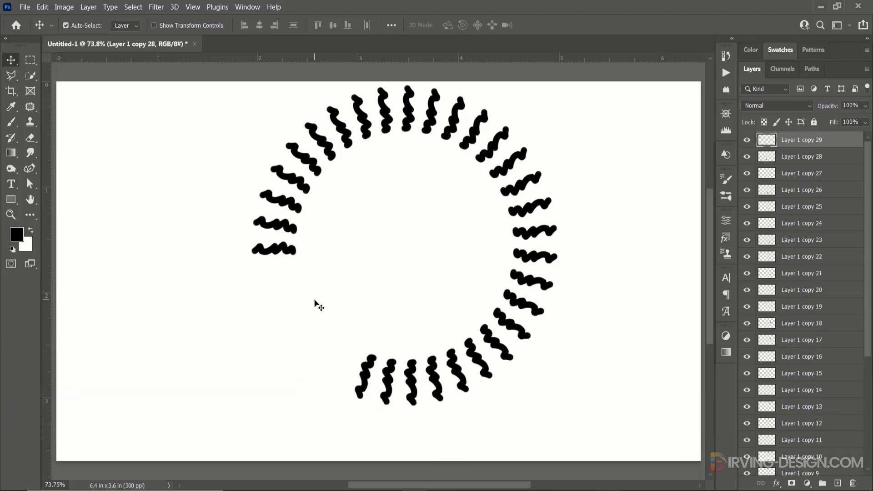
pyautogui.hotkey('ctrl', 'alt', 'shift', 't')
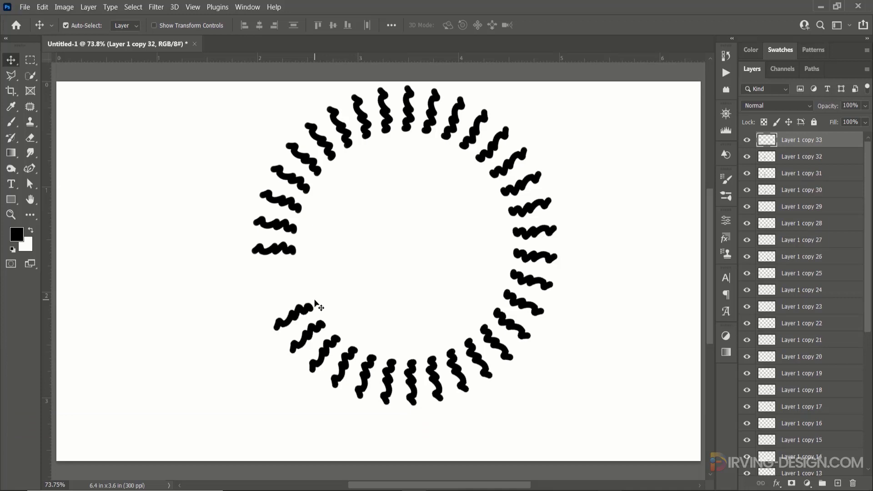
pyautogui.hotkey('ctrl', 'alt', 'shift', 't')
pyautogui.hotkey('ctrl', 'alt', 'shift', 't')
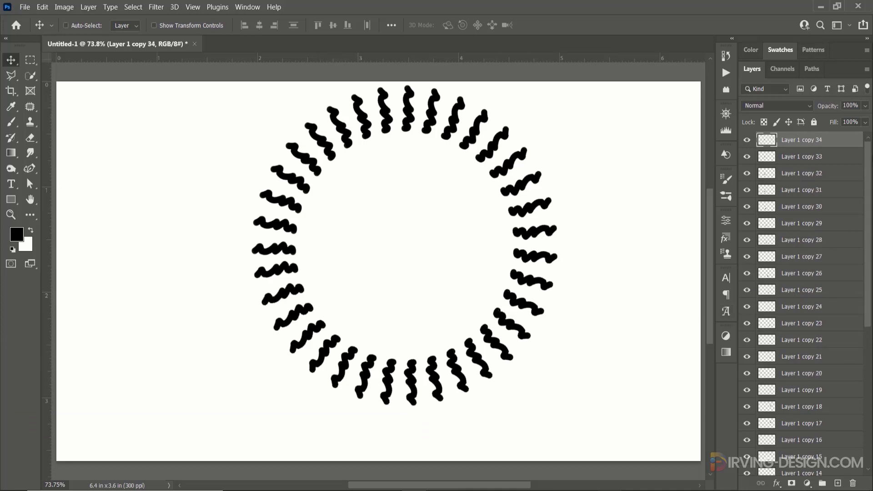
# Merge all the wavy stroke layers from Layer 1 copy 34 to Layer 1 and move the merged ring down and left
pyautogui.scroll(-5, 816, 456)
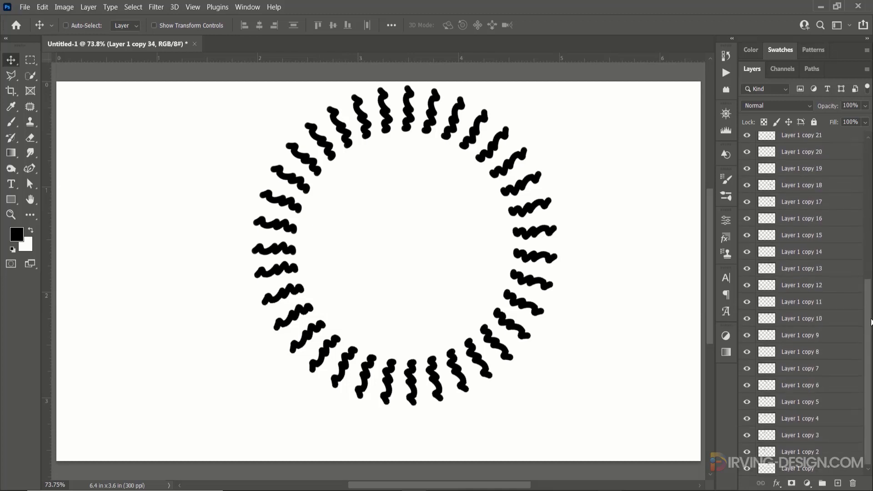
pyautogui.keyDown('shift'); pyautogui.click(816, 453); pyautogui.keyUp('shift')
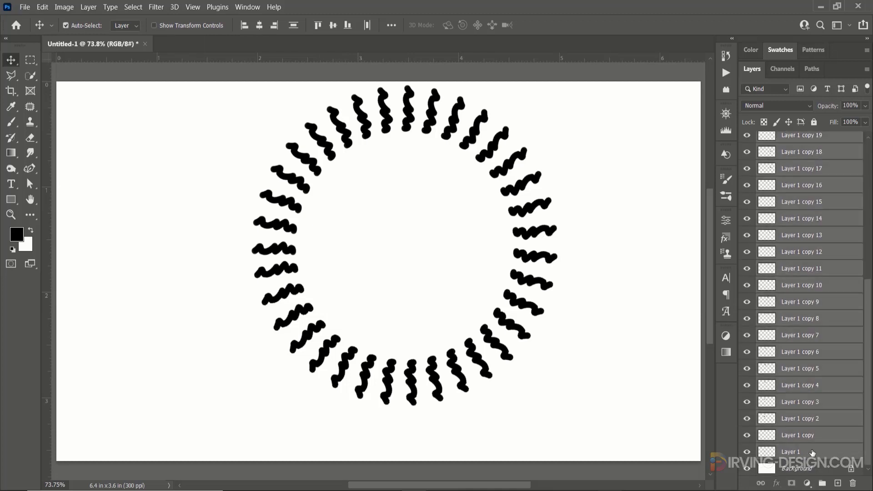
pyautogui.hotkey('ctrl', 'e')
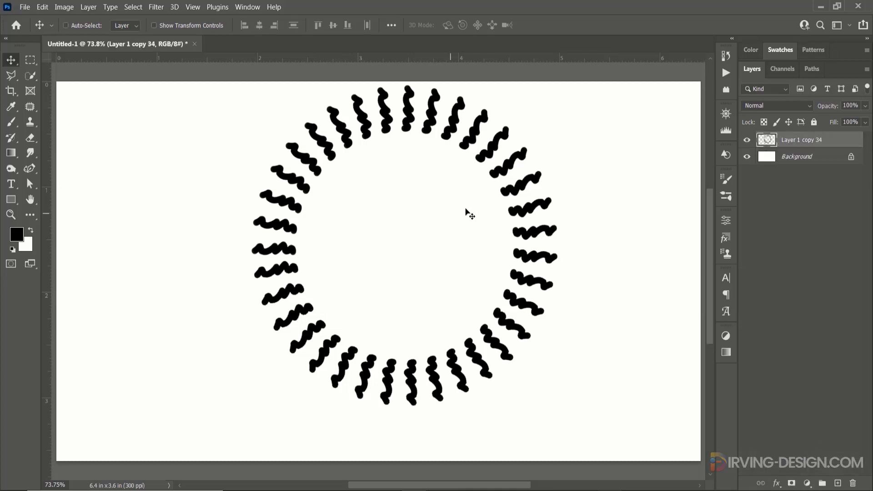
pyautogui.moveTo(504, 182); pyautogui.dragTo(464, 199)
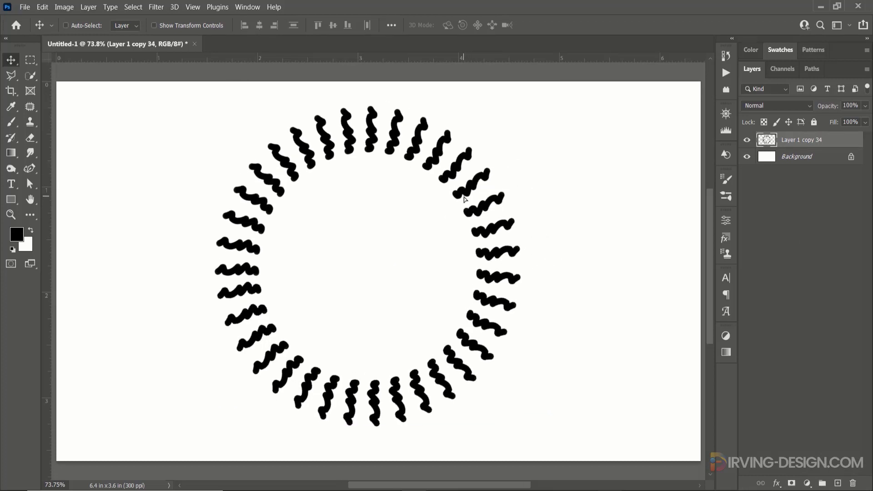